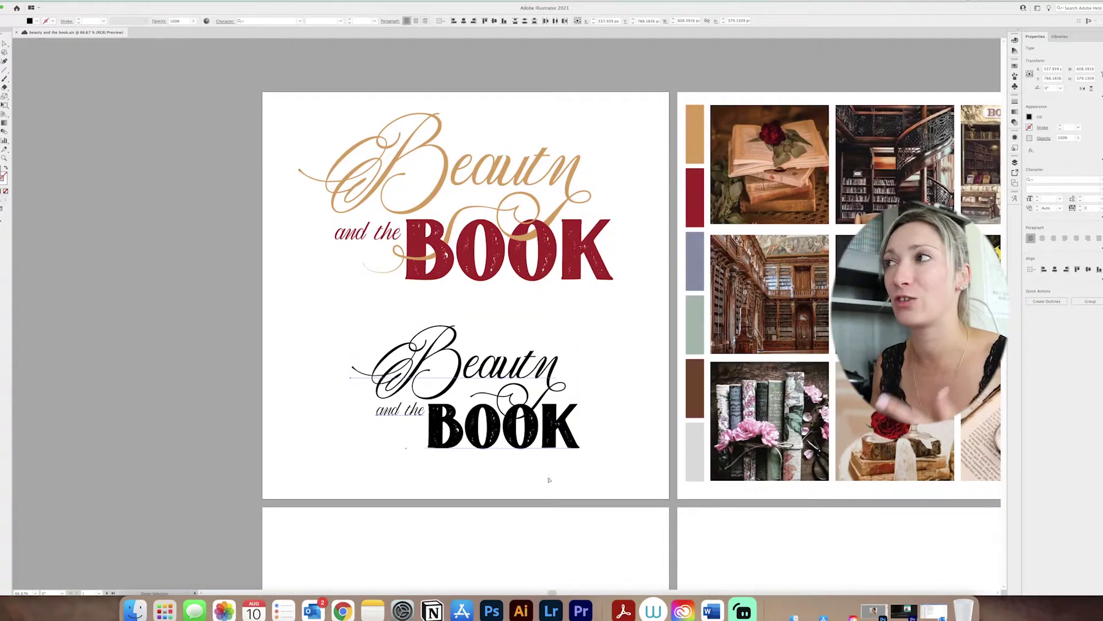
Step: Inspect the black "Beauty and the BOOK" draft up close, checking its "BOOK" text
scroll(557, 475, "up", 3)
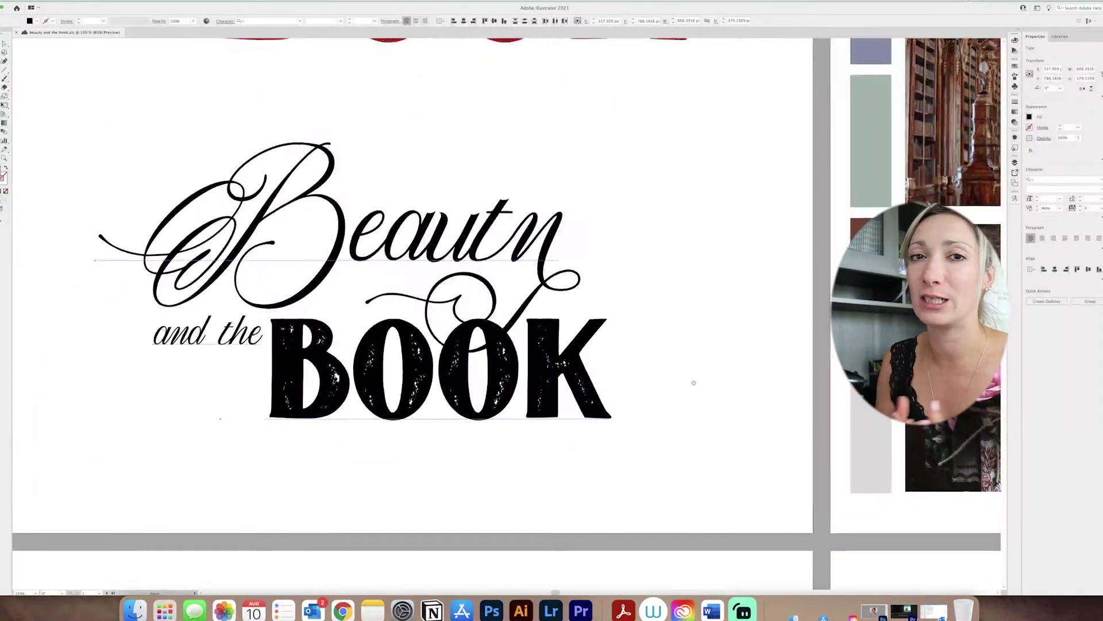
scroll(588, 464, "left", 5)
scroll(587, 464, "up", 1)
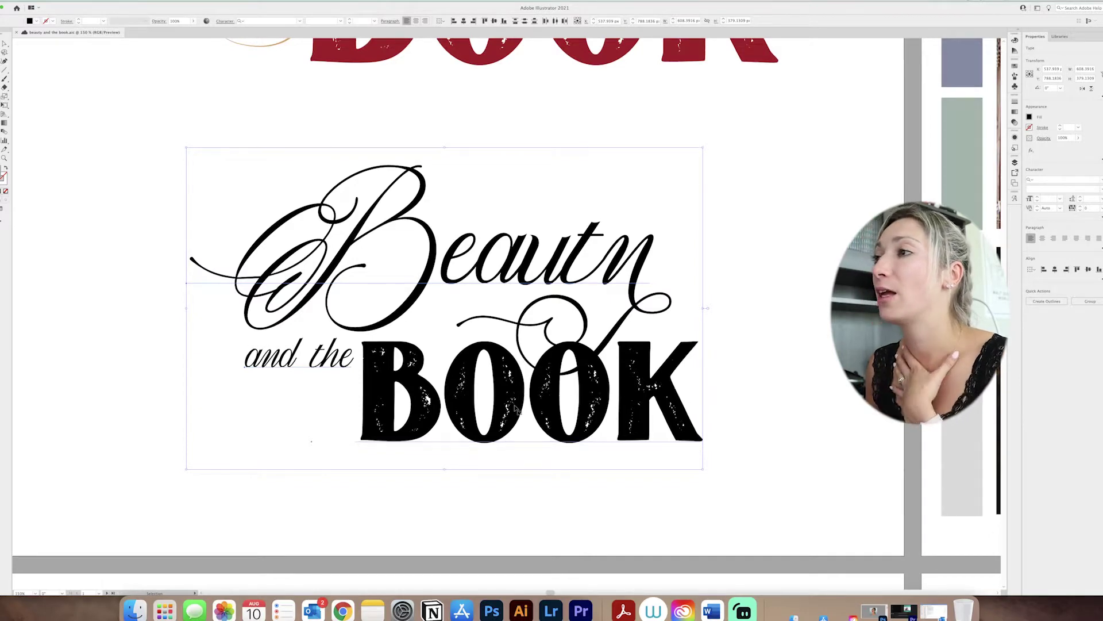
left_click(721, 380)
left_click(663, 391)
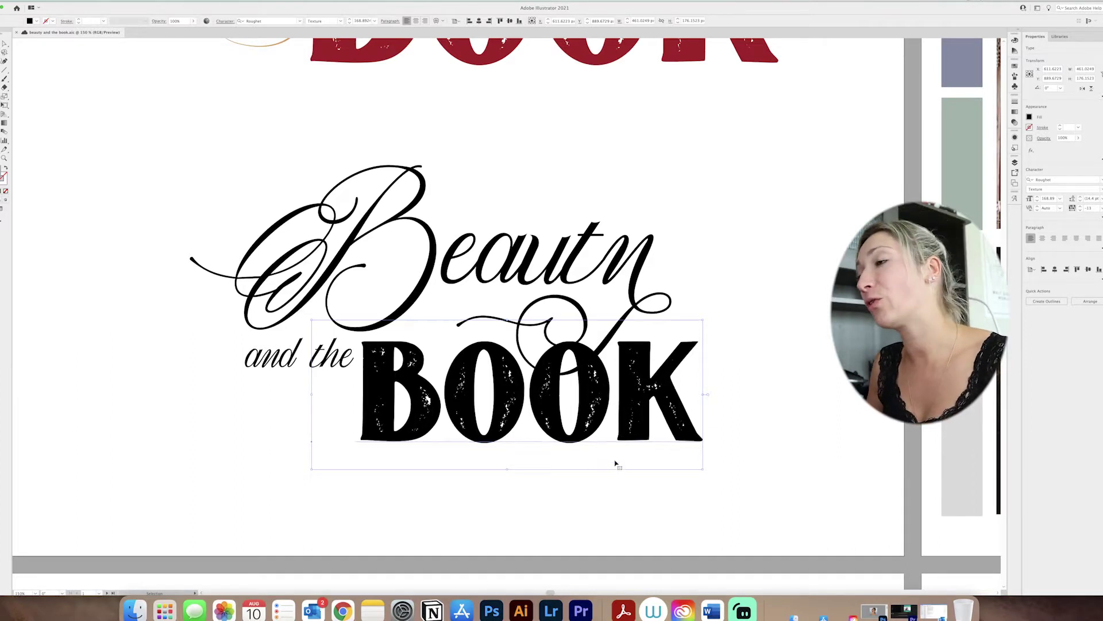
left_click(275, 392)
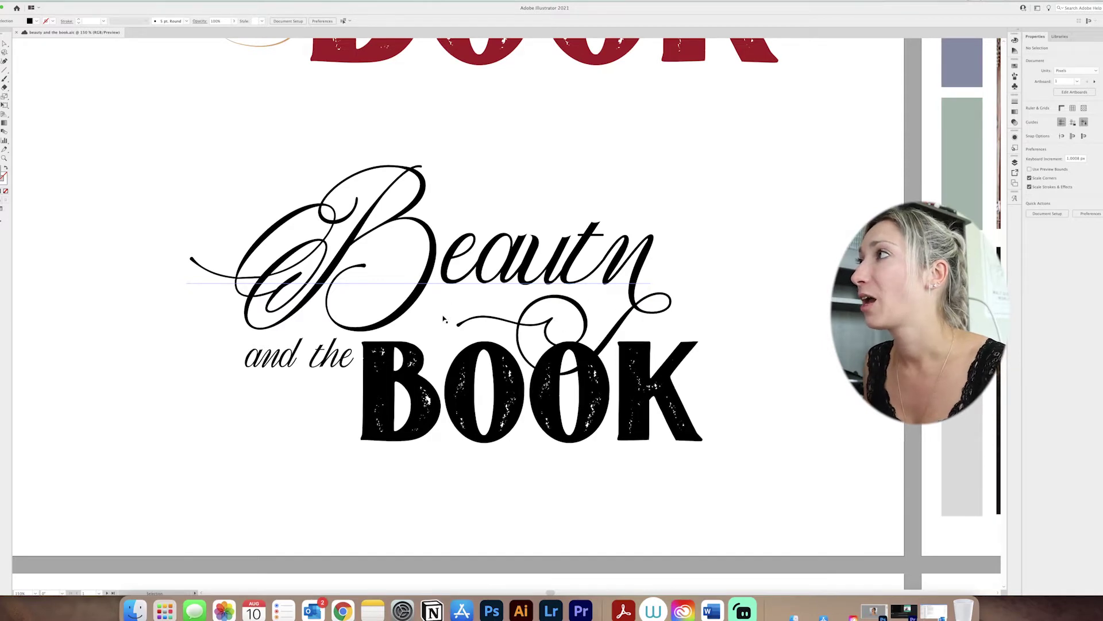
Step: Compare the gold and red version of the logo with the black draft, examining the added swashes, colours and lettering overlap
key("space")
left_click_drag(639, 150, 634, 465)
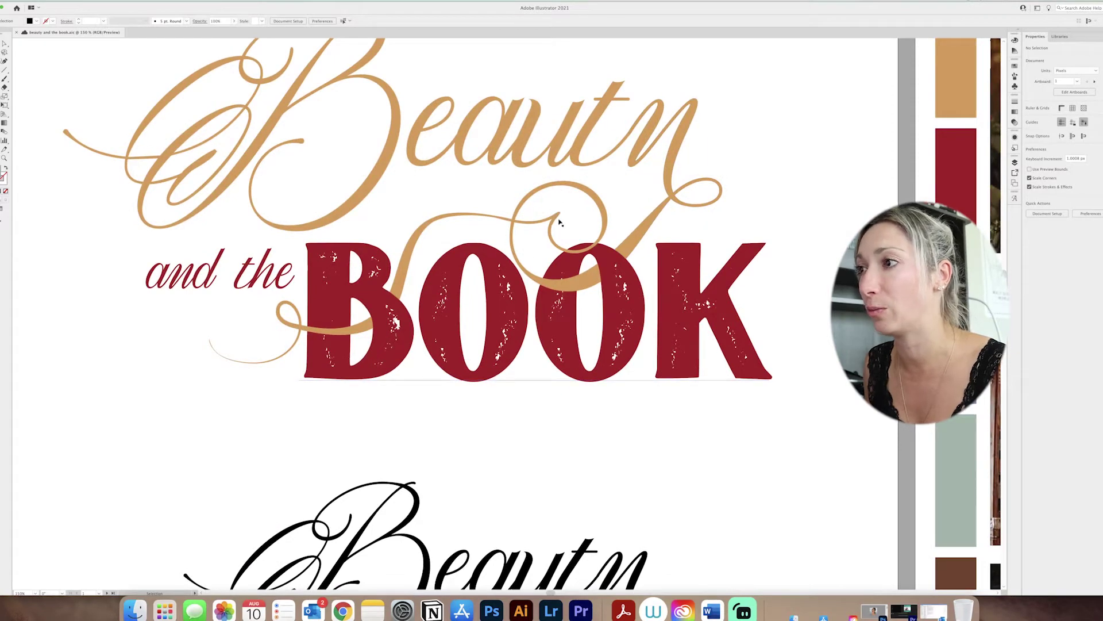
key("space")
left_click_drag(519, 404, 539, 154)
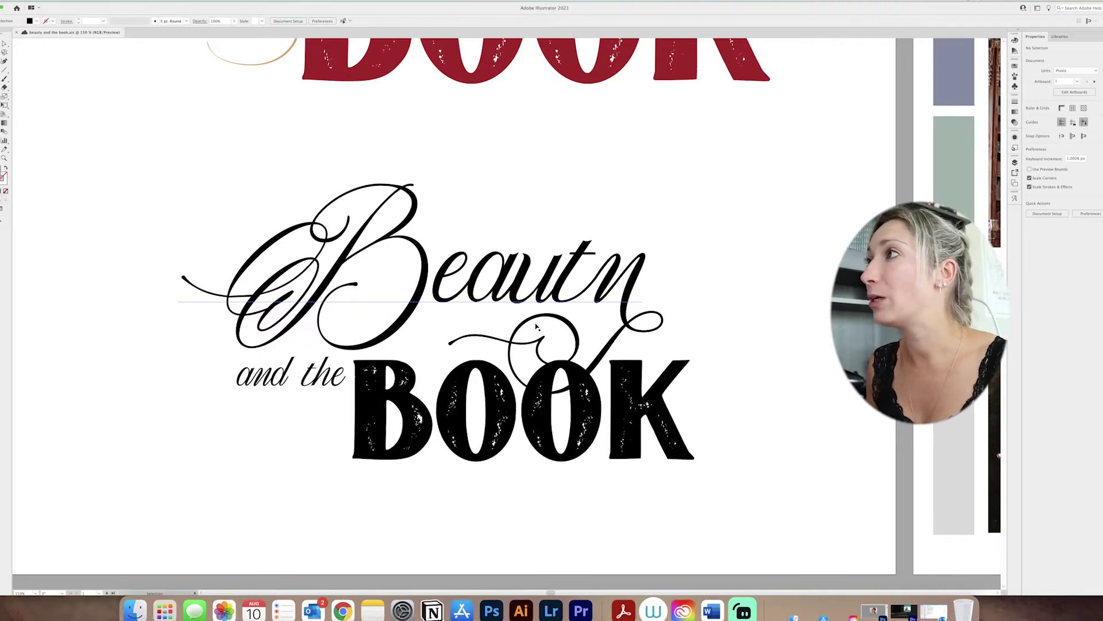
key("super+minus")
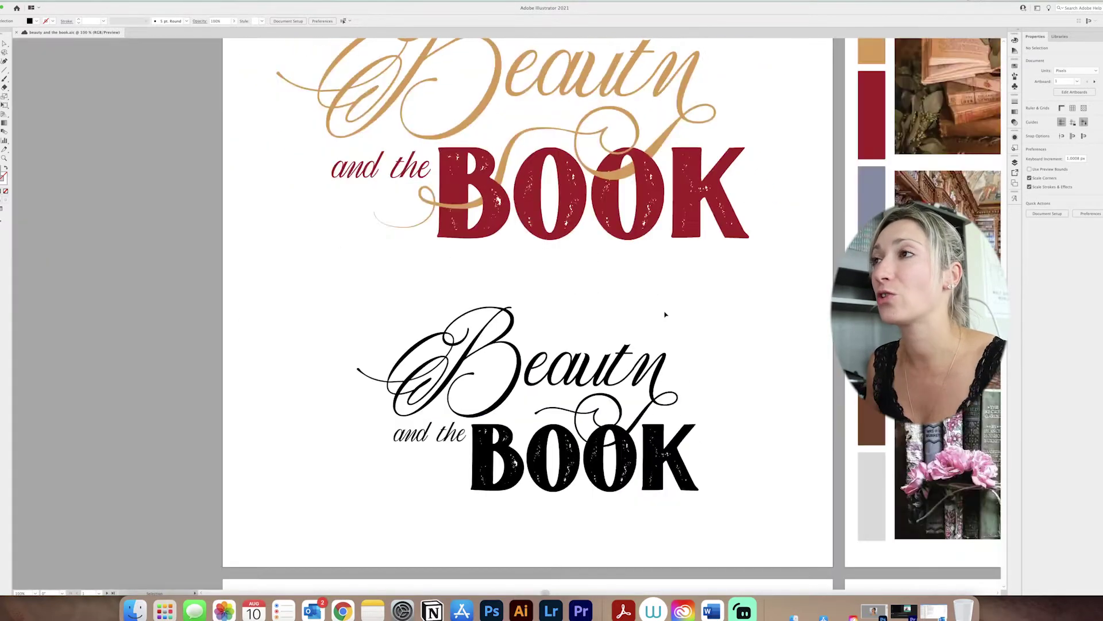
left_click_drag(665, 315, 621, 427)
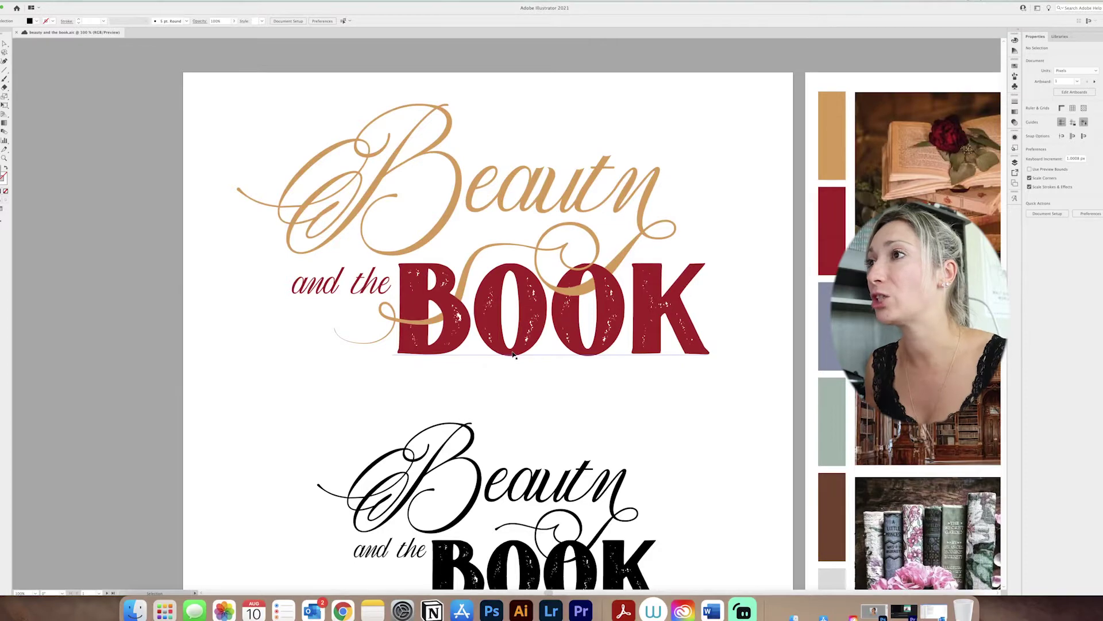
key("super+equal")
left_click_drag(535, 397, 539, 512)
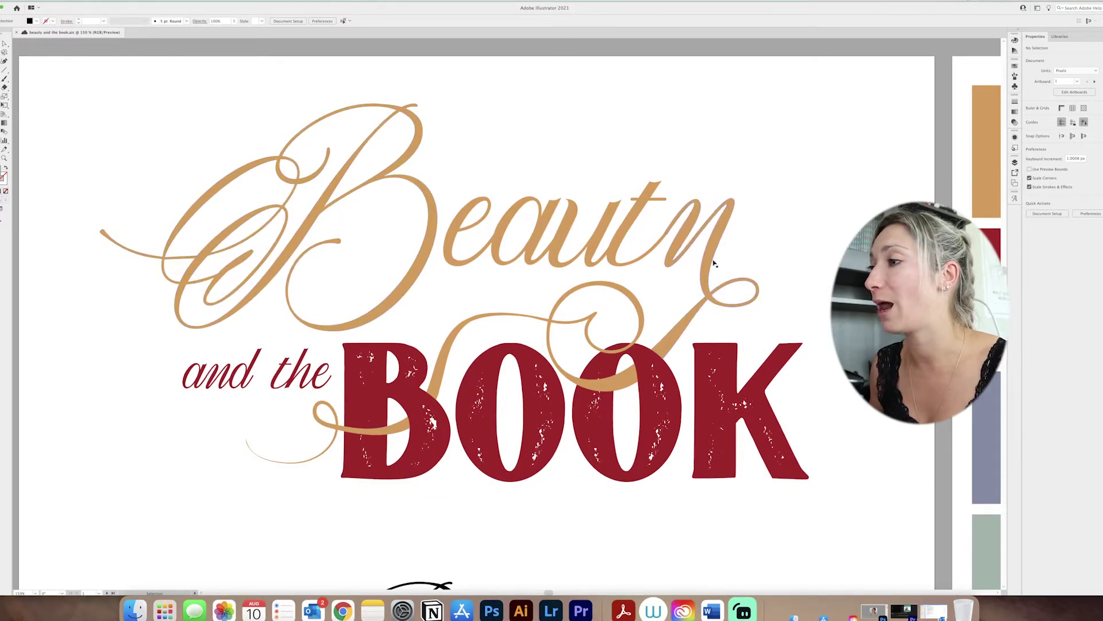
scroll(707, 330, "down", 5)
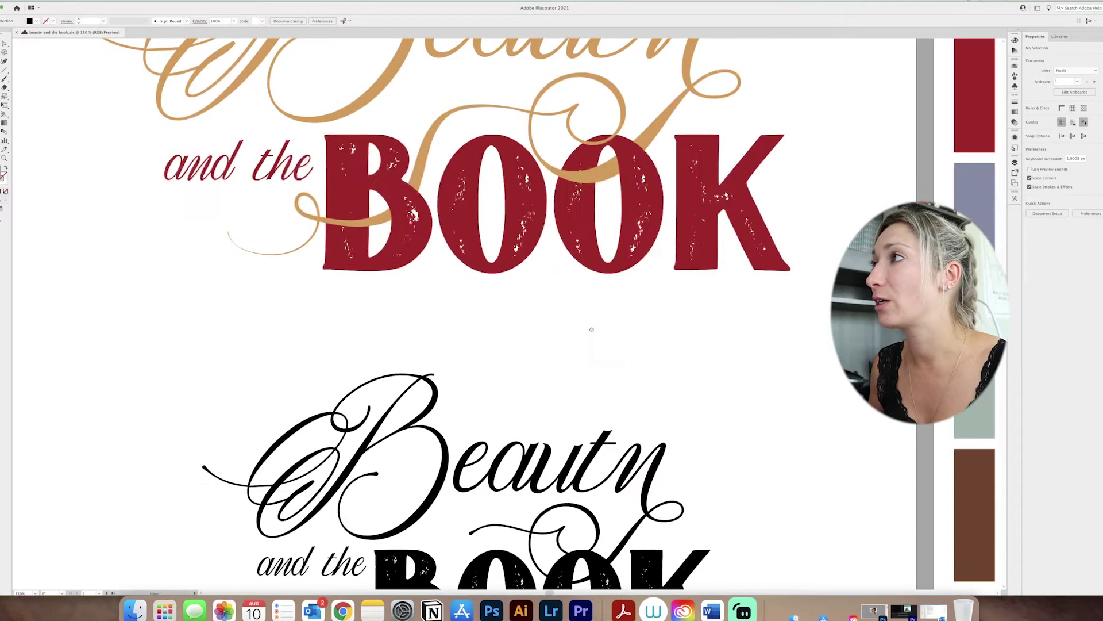
left_click_drag(555, 305, 645, 420)
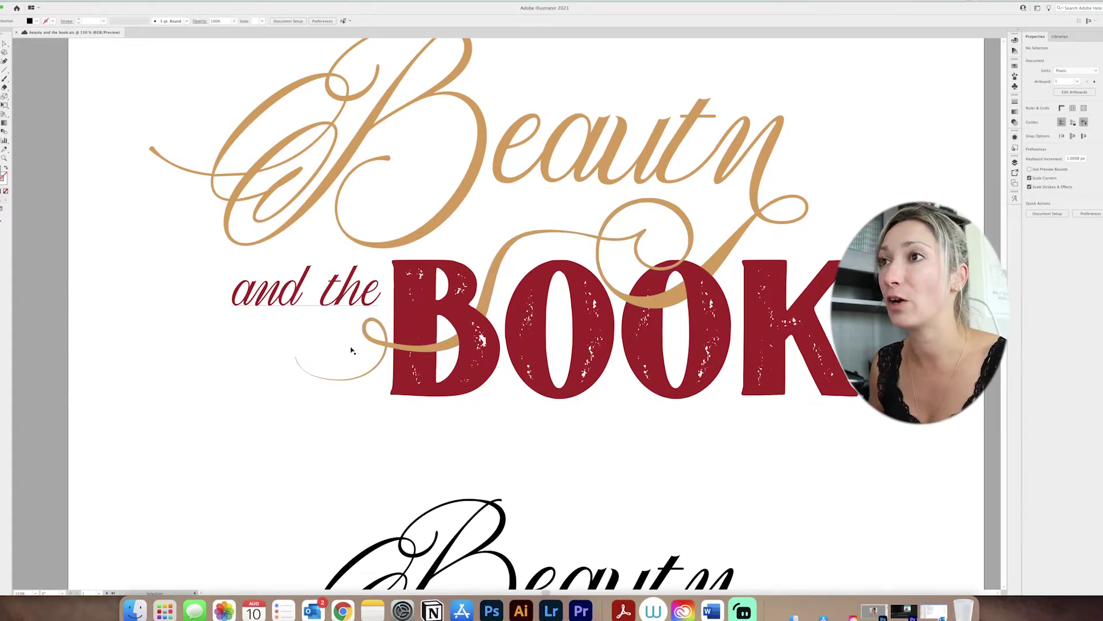
scroll(206, 338, "down", 1)
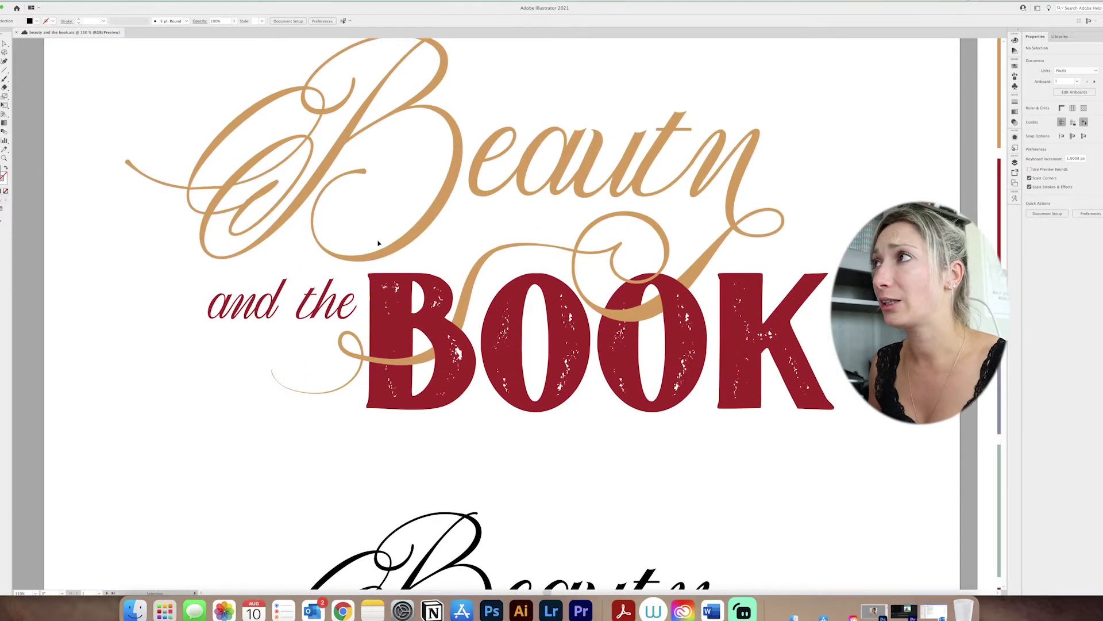
scroll(460, 327, "down", 2)
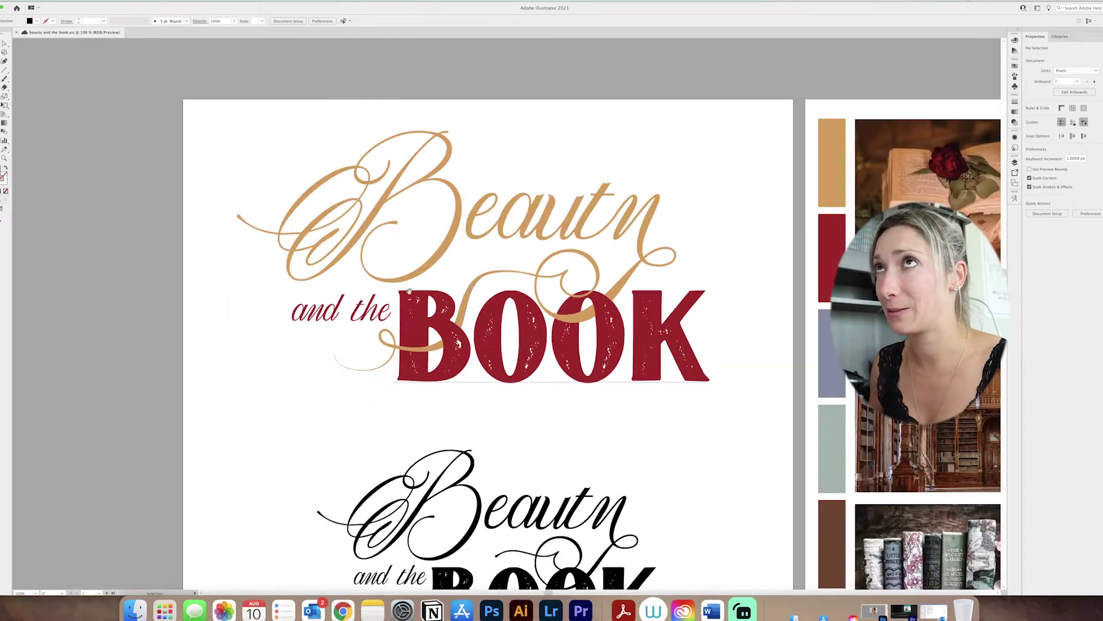
scroll(460, 327, "down", 1)
Step: Check the gold "Beauty" lettering and the fonts of the "Beauty" and "BOOK" texts in the black draft
left_click(593, 265)
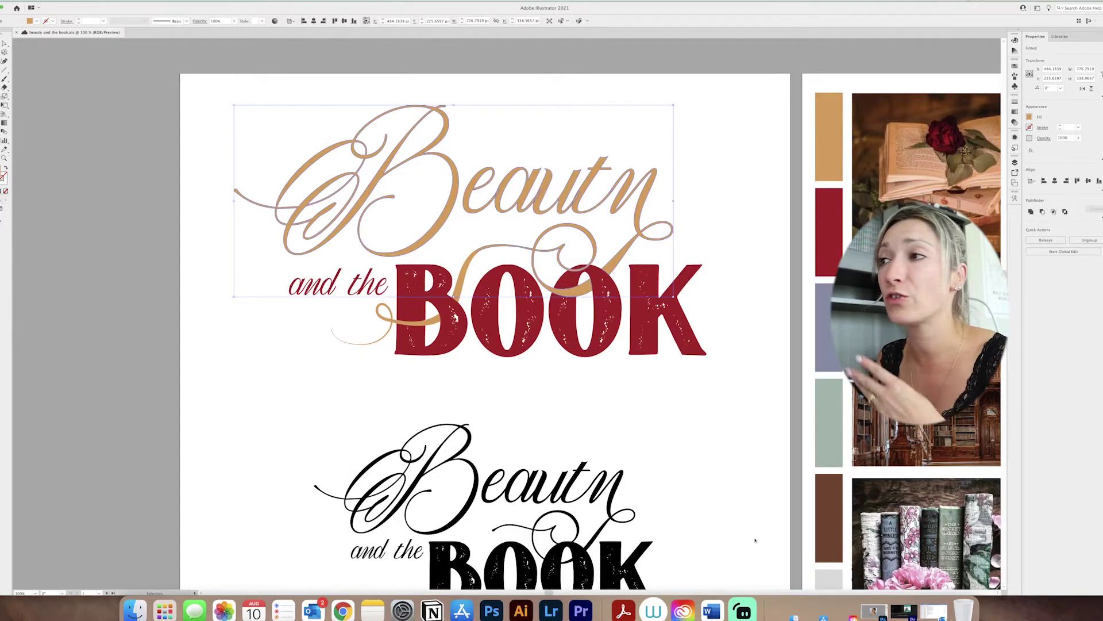
scroll(597, 403, "down", 2)
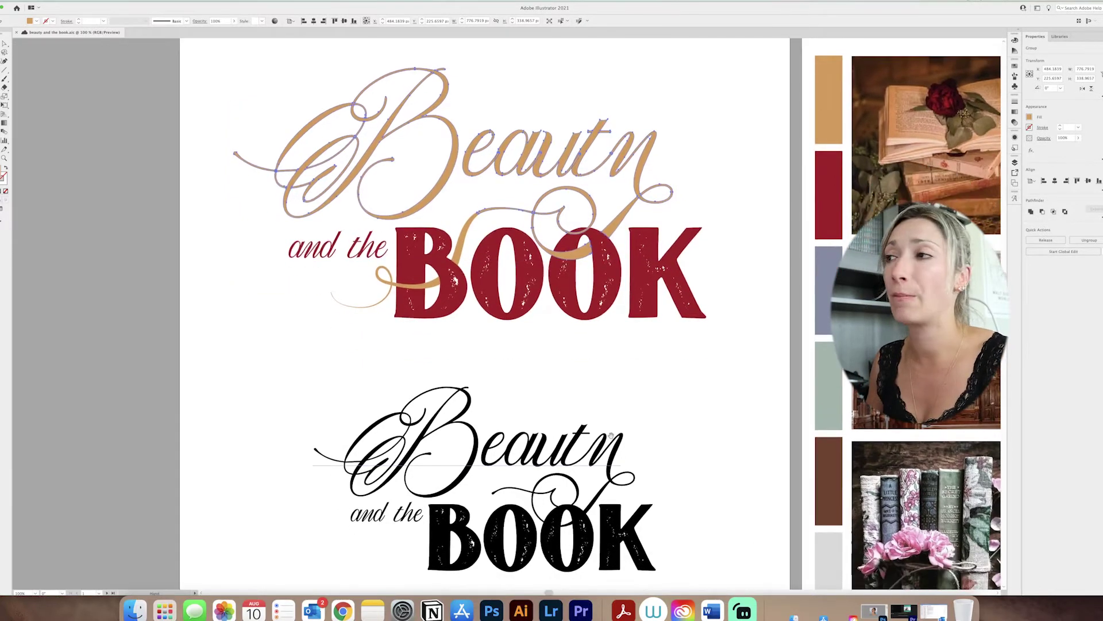
scroll(702, 461, "down", 4)
scroll(712, 433, "right", 2)
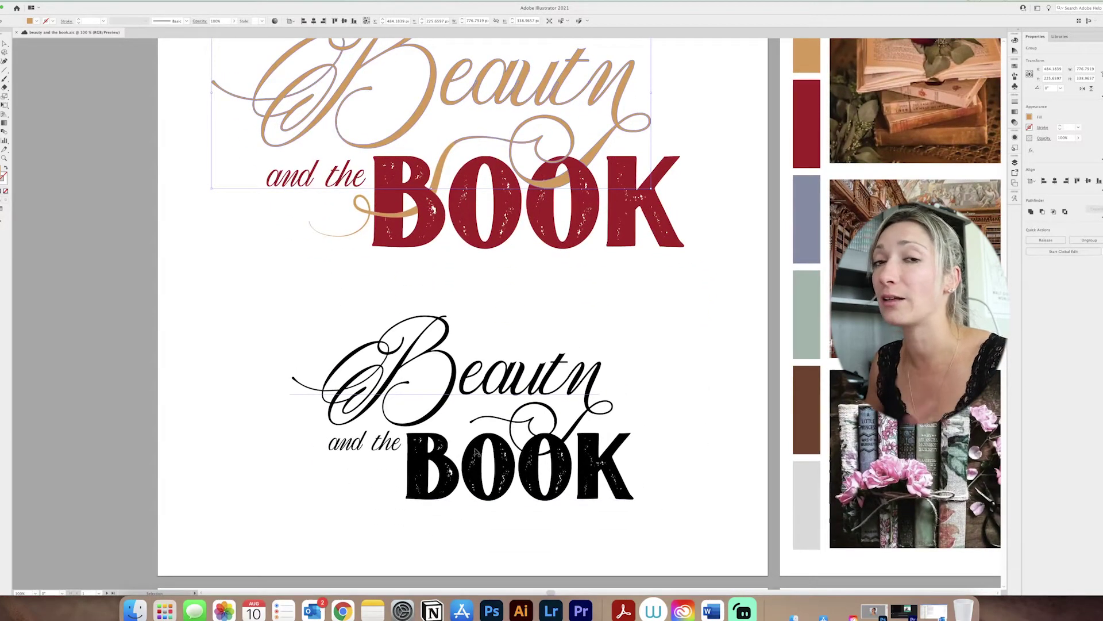
left_click(517, 394)
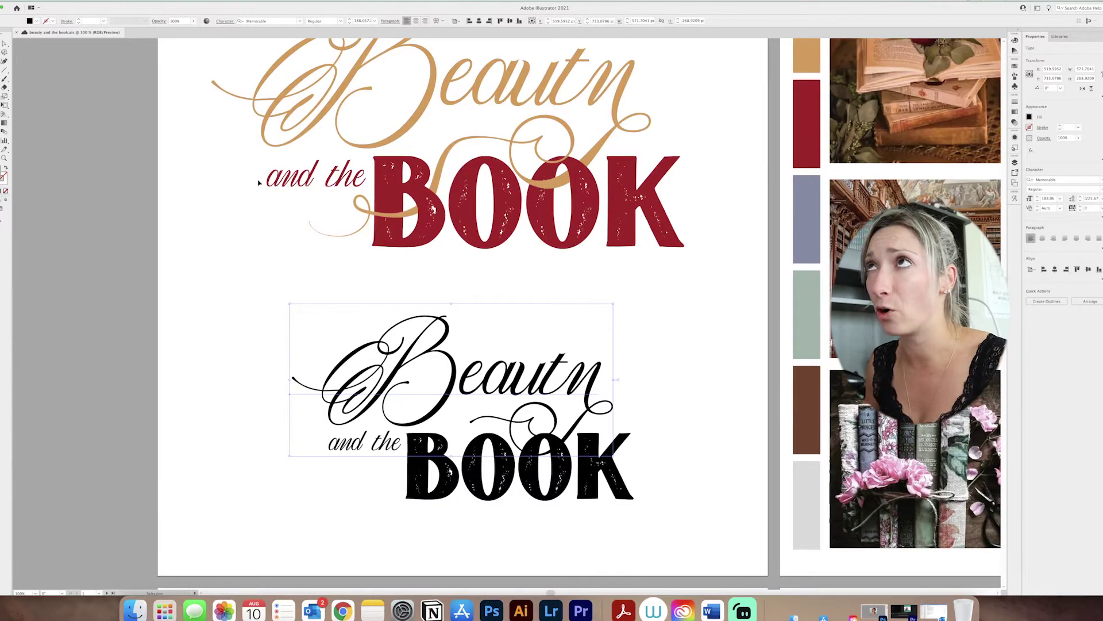
left_click(451, 481)
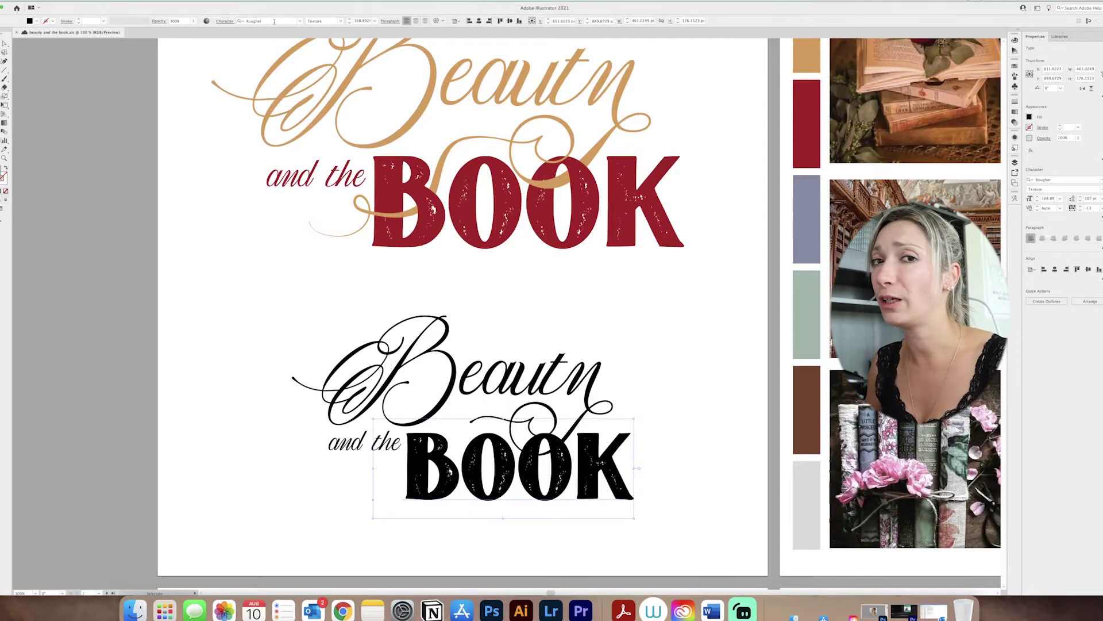
key("space")
left_click_drag(673, 462, 670, 443)
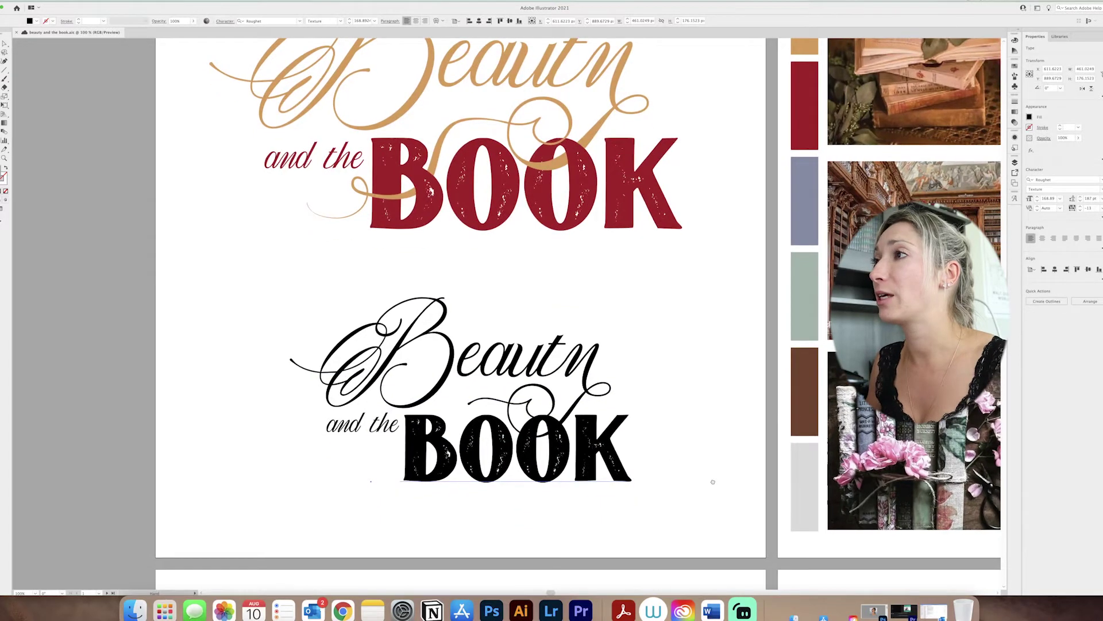
left_click_drag(713, 481, 719, 411)
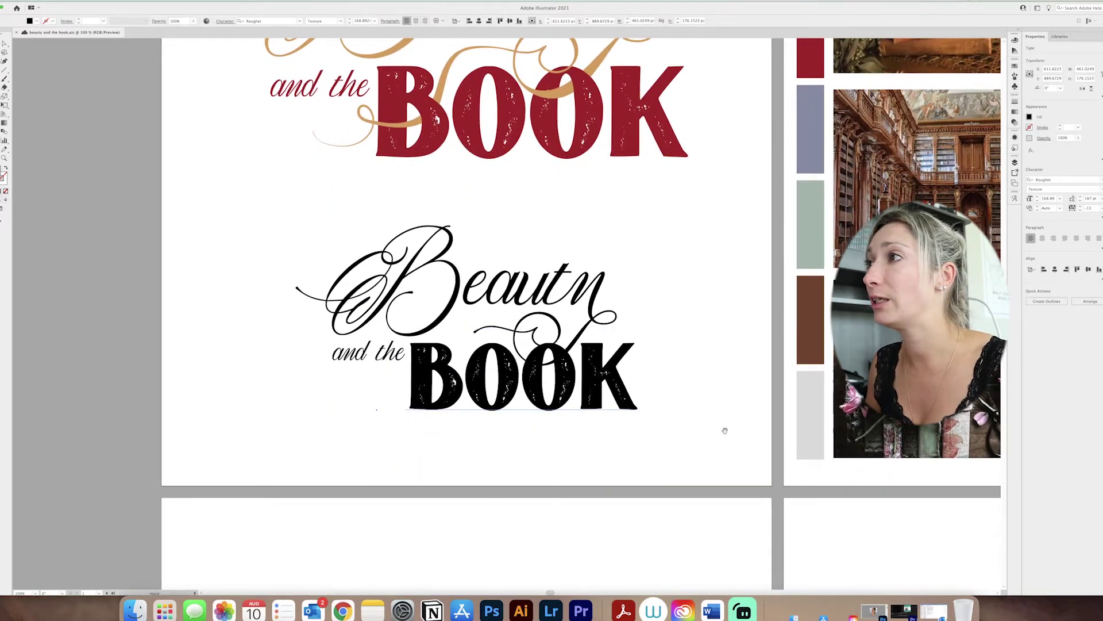
left_click(710, 308)
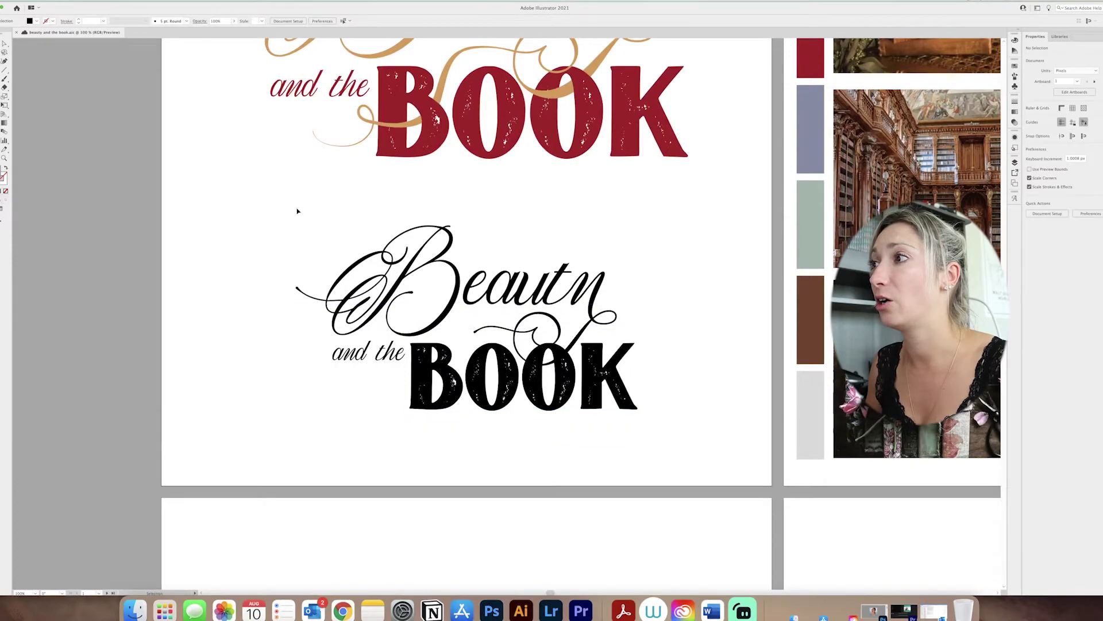
left_click(685, 437)
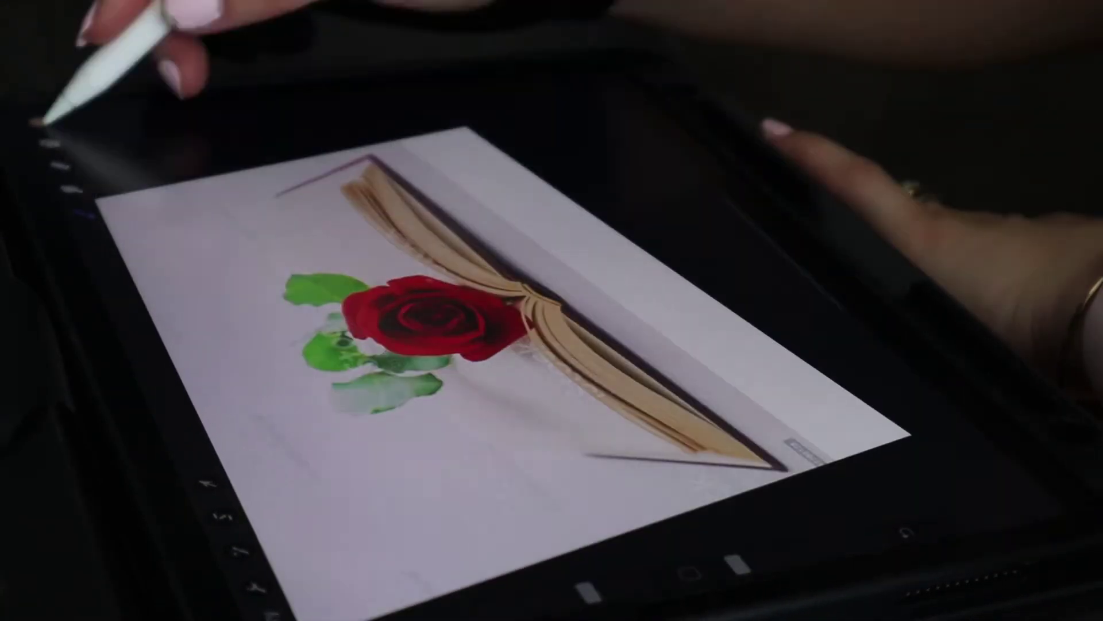
left_click(200, 112)
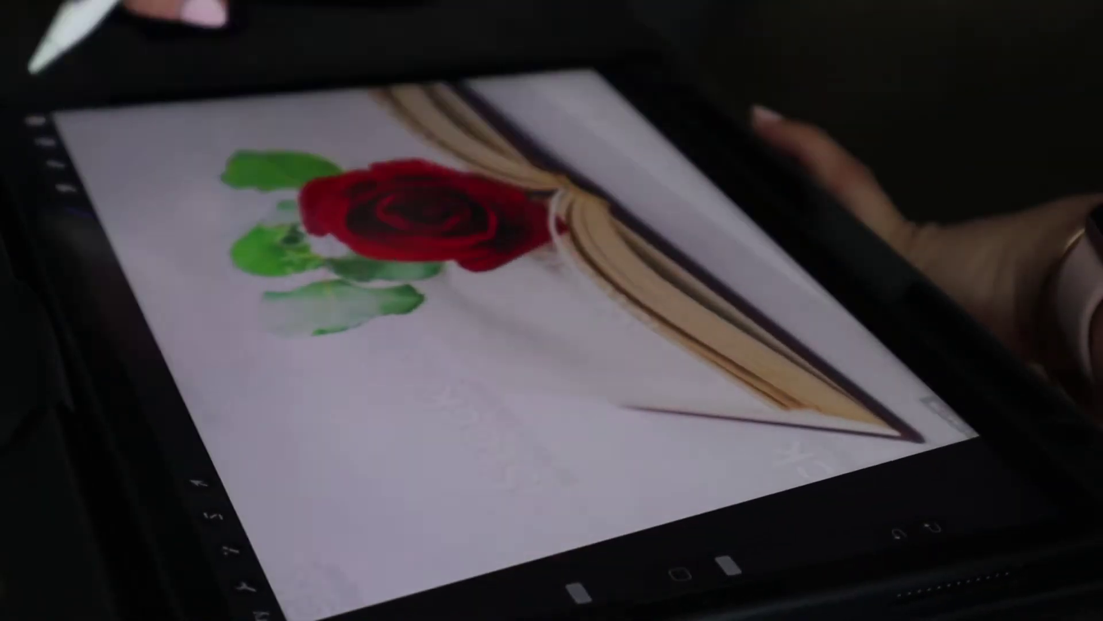
left_click(488, 74)
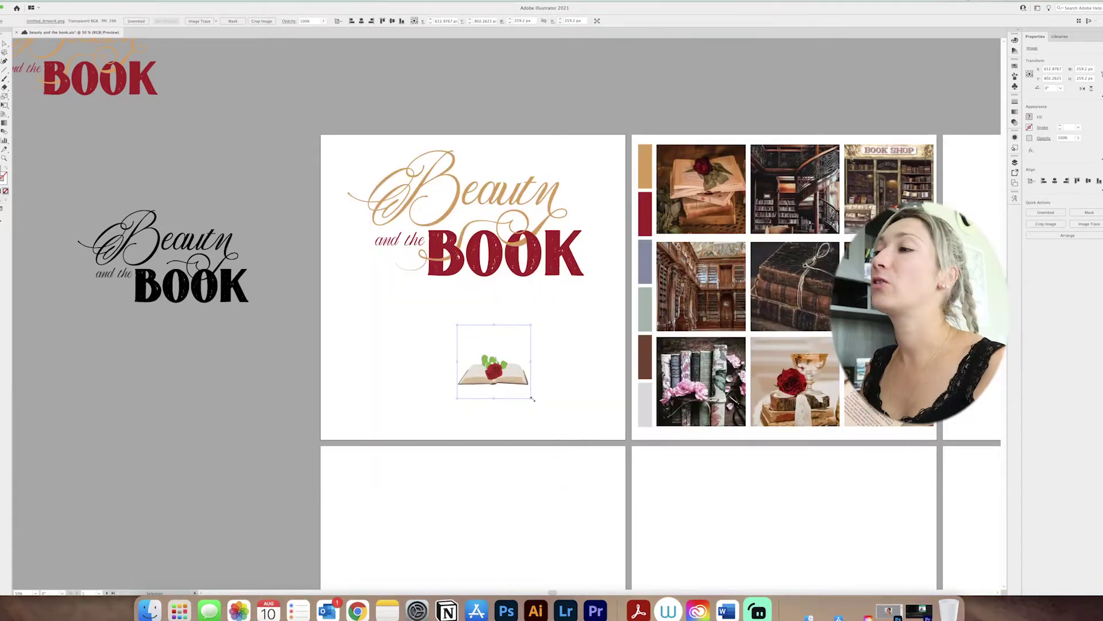
Step: Enlarge the open book and rose image below the logo and convert it to vector shapes with Image Trace
left_click_drag(532, 399, 588, 430)
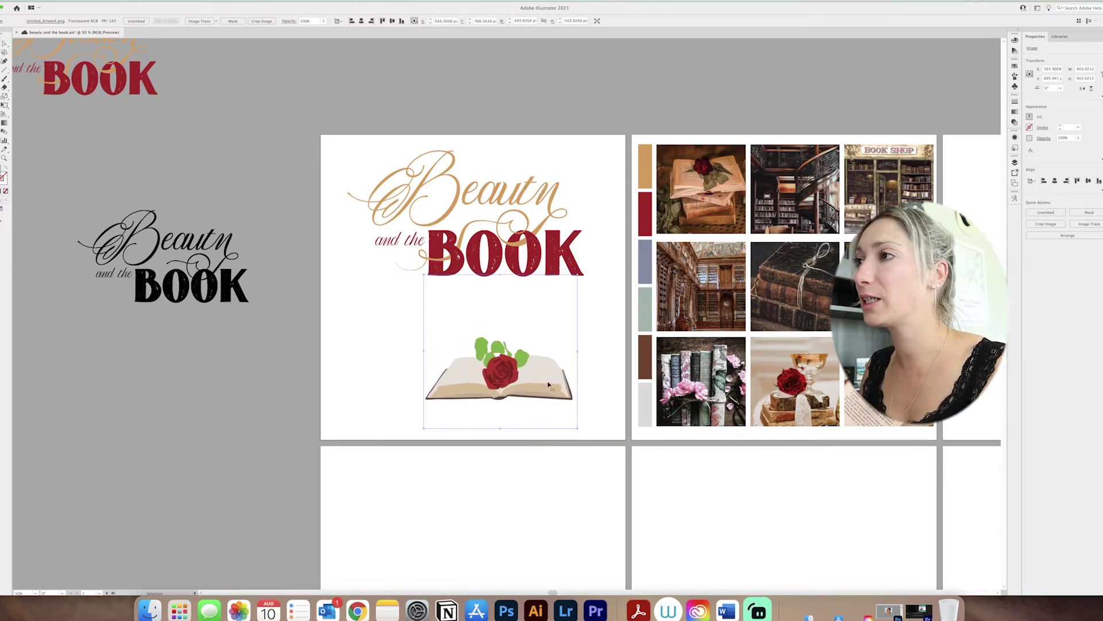
left_click(1087, 224)
left_click(1044, 239)
Step: Move the traced book illustration off the artboard and remove the leftover white shapes between the leaves and the rose
mouse_move(531, 381)
left_mouse_down()
mouse_move(336, 451)
mouse_move(231, 463)
left_mouse_up()
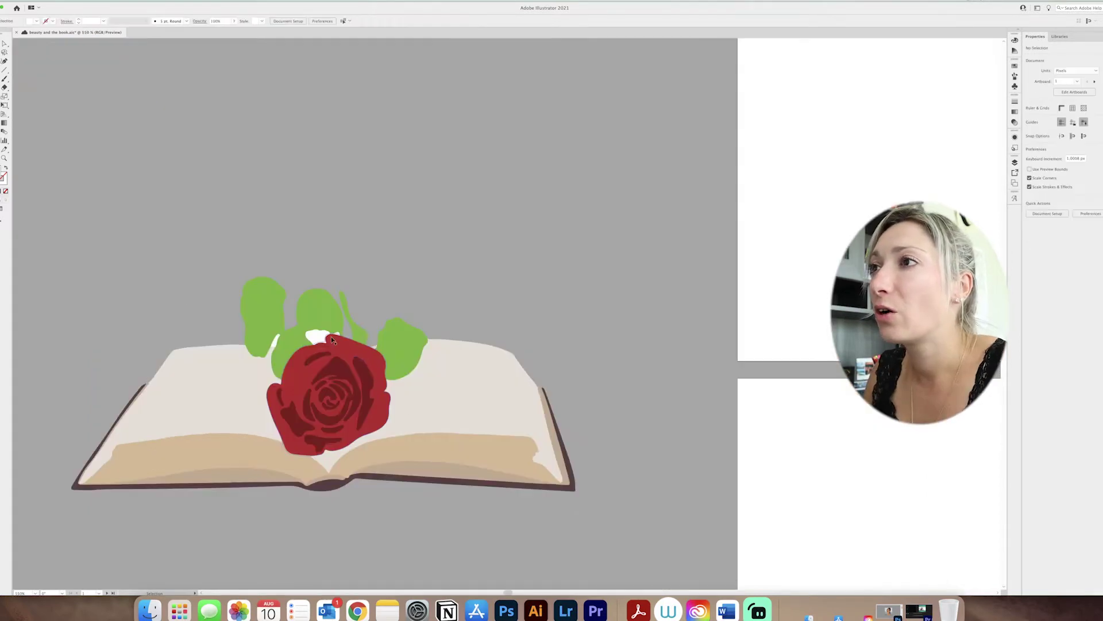
left_click(318, 336)
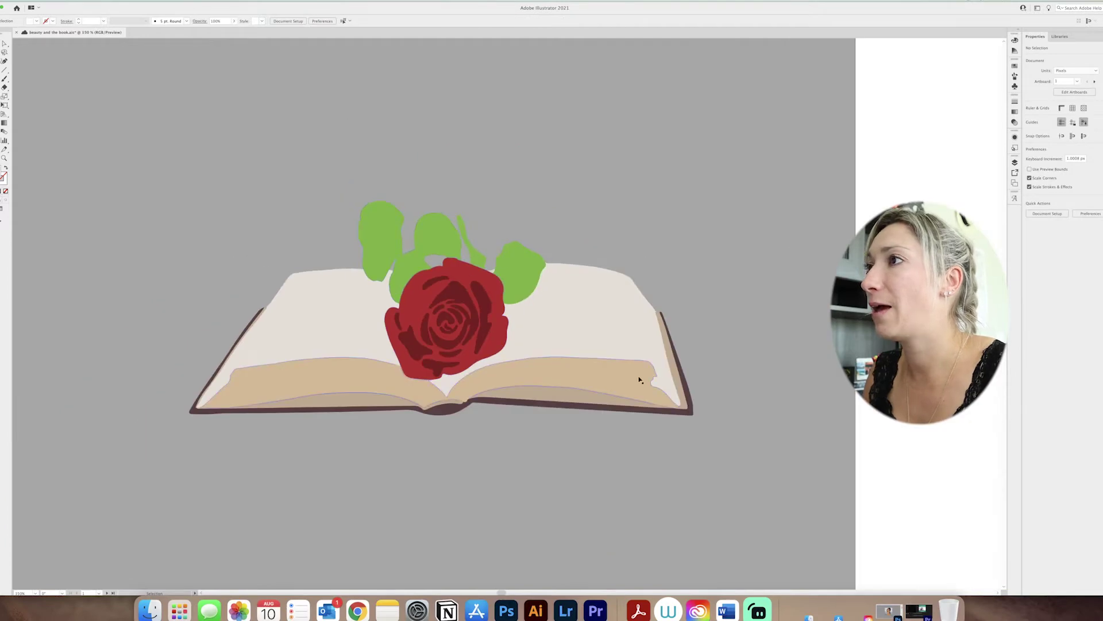
Step: Select the whole book and rose illustration and place it on the logo artboard beneath the word "BOOK"
scroll(619, 376, "right", 5)
key("super+a")
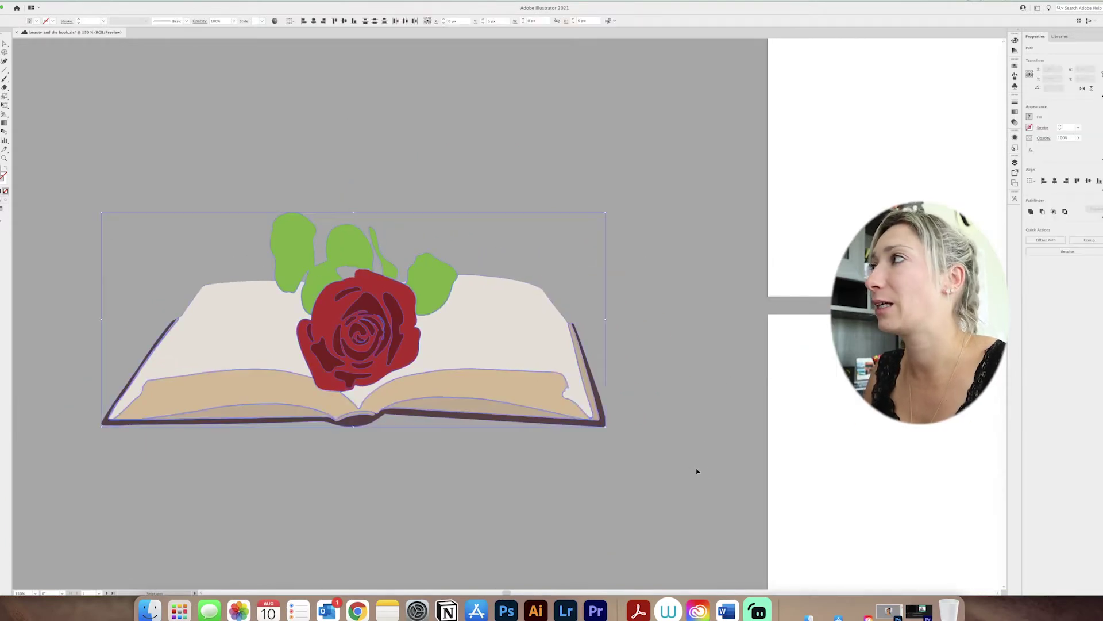
left_click_drag(375, 318, 877, 188)
key("super+minus")
key("super+minus")
scroll(281, 335, "right", 8)
left_click_drag(355, 322, 581, 213)
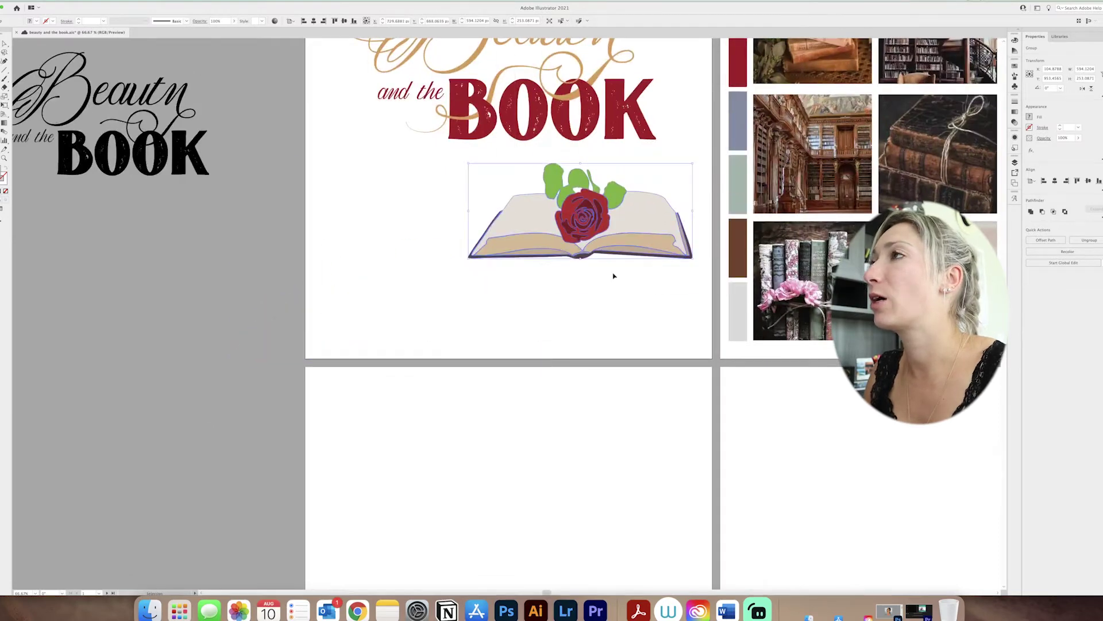
Step: Recolour the rose's leaves with the sage green swatch sampled from the mood board palette
key("super+1")
left_click(597, 492)
left_click(488, 339)
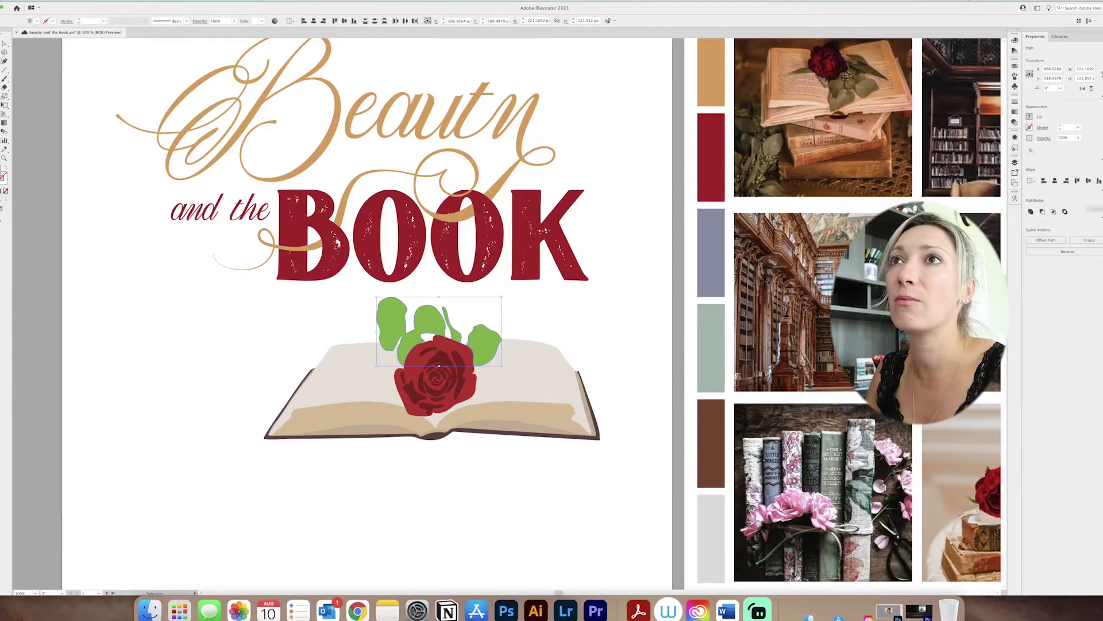
key("i")
left_click(711, 325)
key("v")
left_click(67, 212)
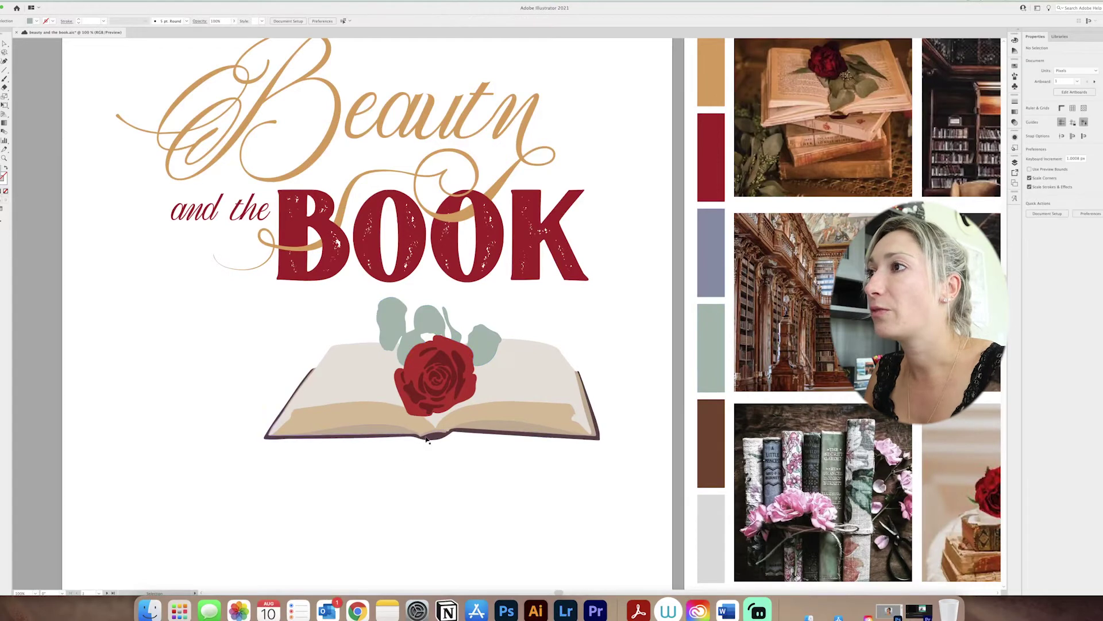
Step: Recolour the rose's base shape with the dark red swatch sampled from the mood board palette
left_click(451, 344)
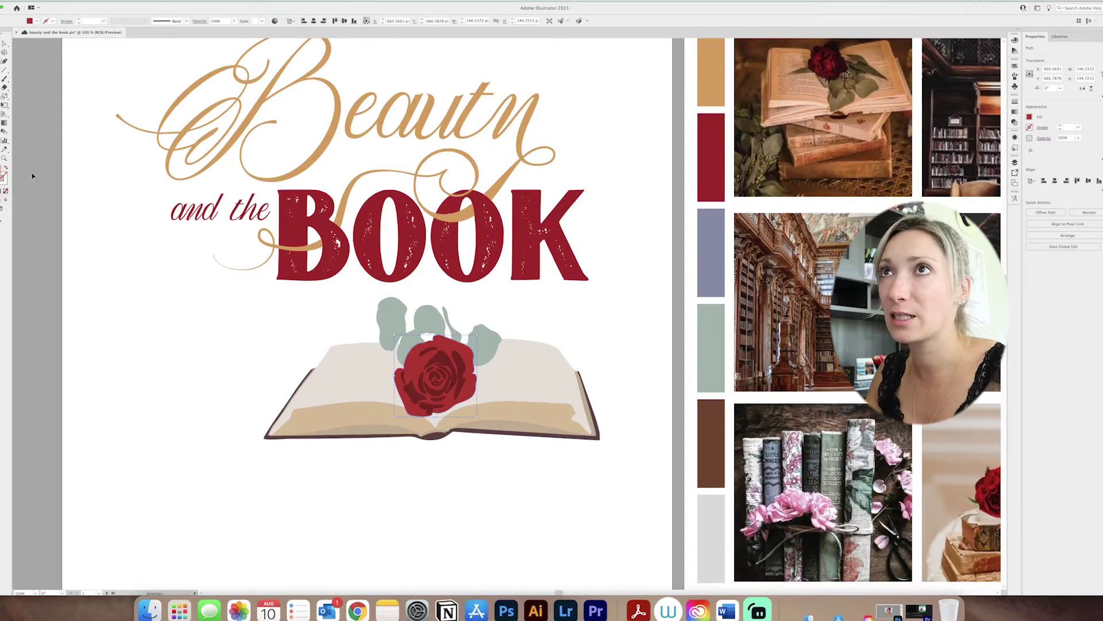
key("i")
left_click(711, 157)
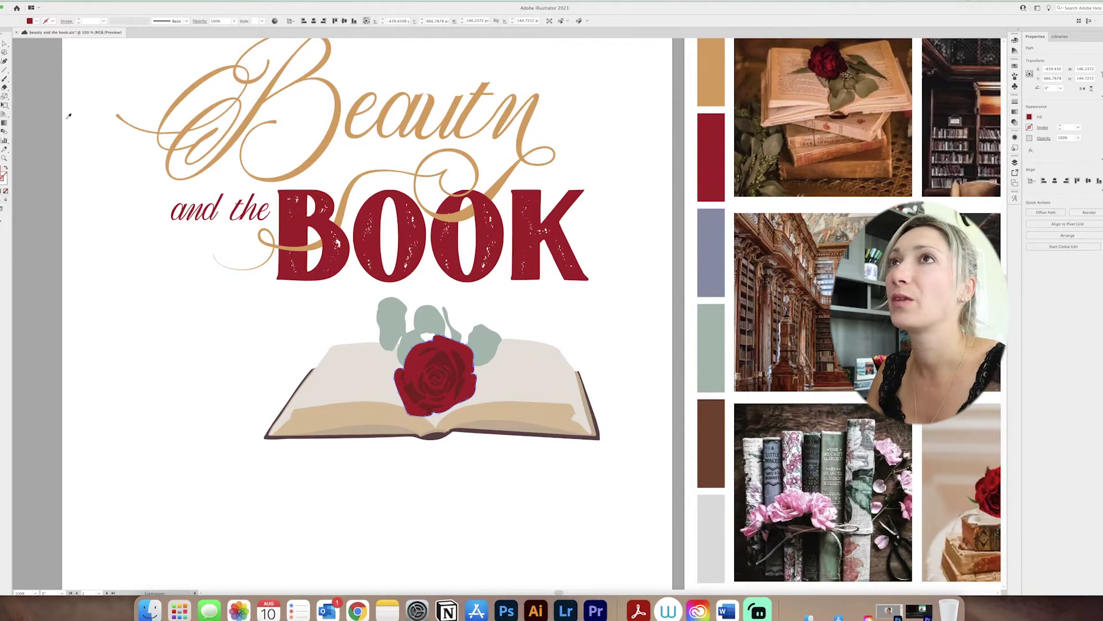
left_click(82, 173)
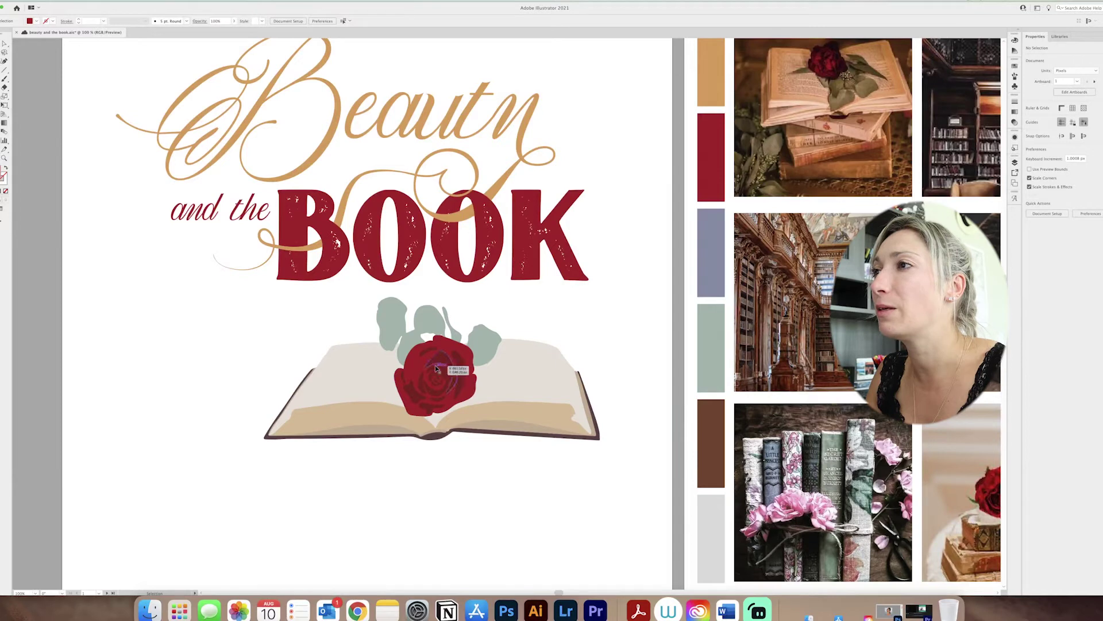
left_click(286, 482)
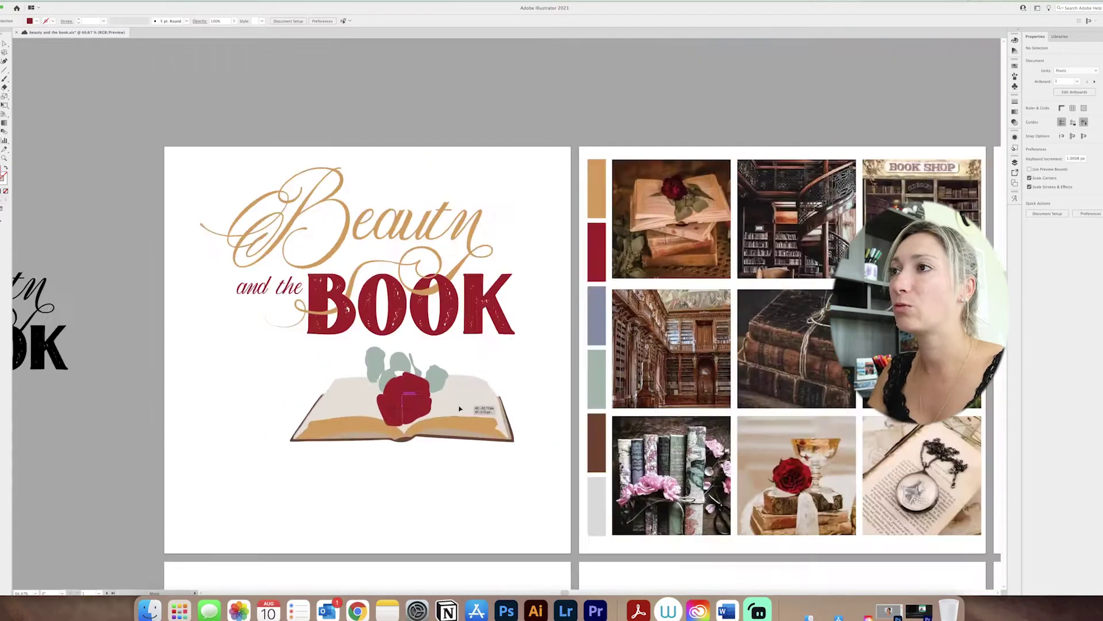
Step: Shrink and tilt the book and rose illustration, placing it beneath "and the" beside the lower-left edge of "BOOK"
left_click_drag(458, 401, 450, 396)
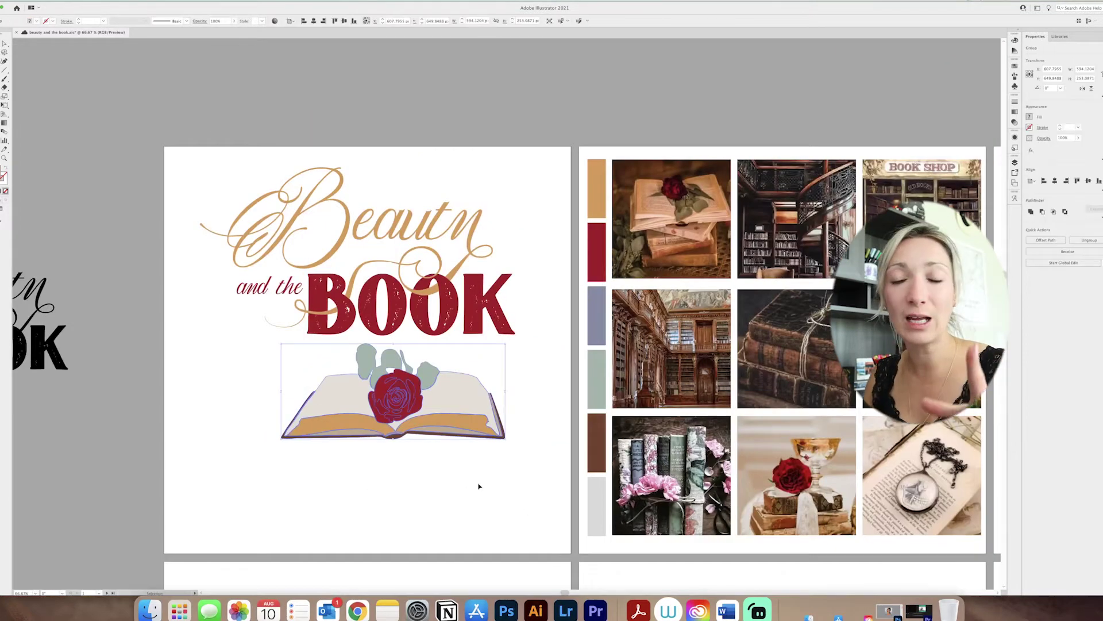
left_click_drag(400, 428, 410, 456)
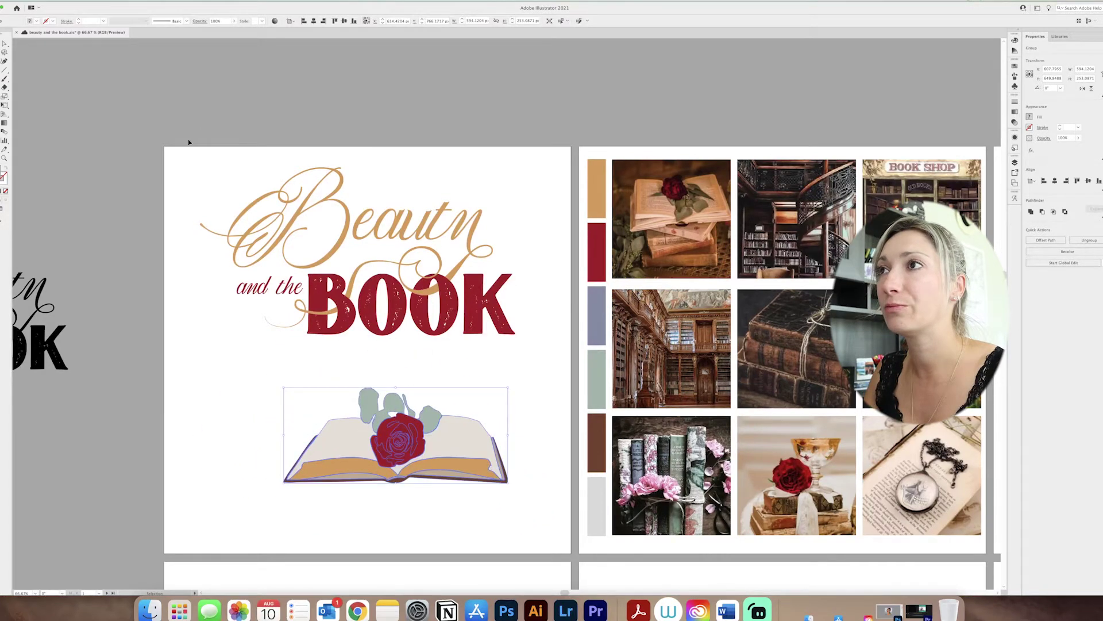
left_click_drag(438, 291, 441, 335)
left_click_drag(416, 460, 515, 219)
left_click_drag(516, 220, 516, 219)
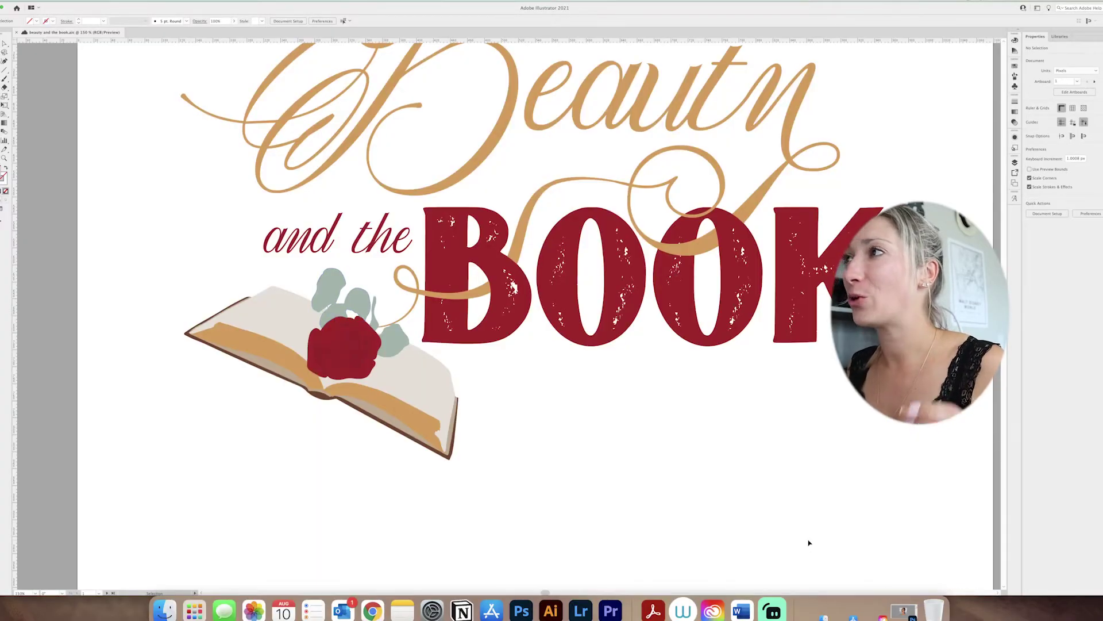
Step: Place a copy of the tilted book and rose illustration off the artboard, beneath the black lettering
scroll(764, 504, "down", 3)
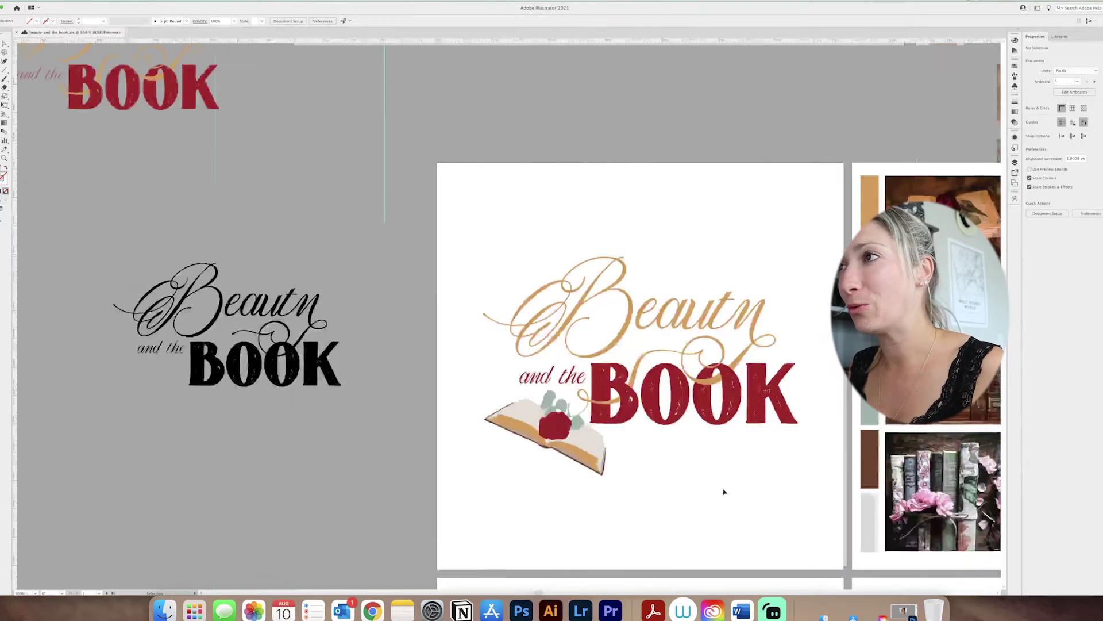
scroll(722, 492, "down", 3)
scroll(722, 492, "right", 3)
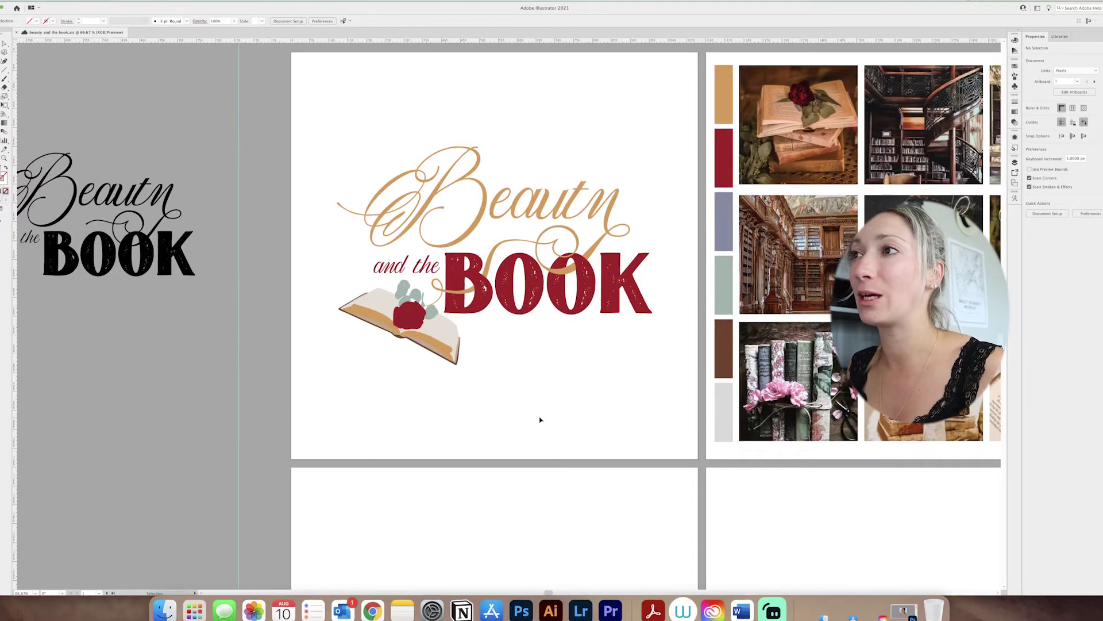
scroll(543, 403, "down", 3)
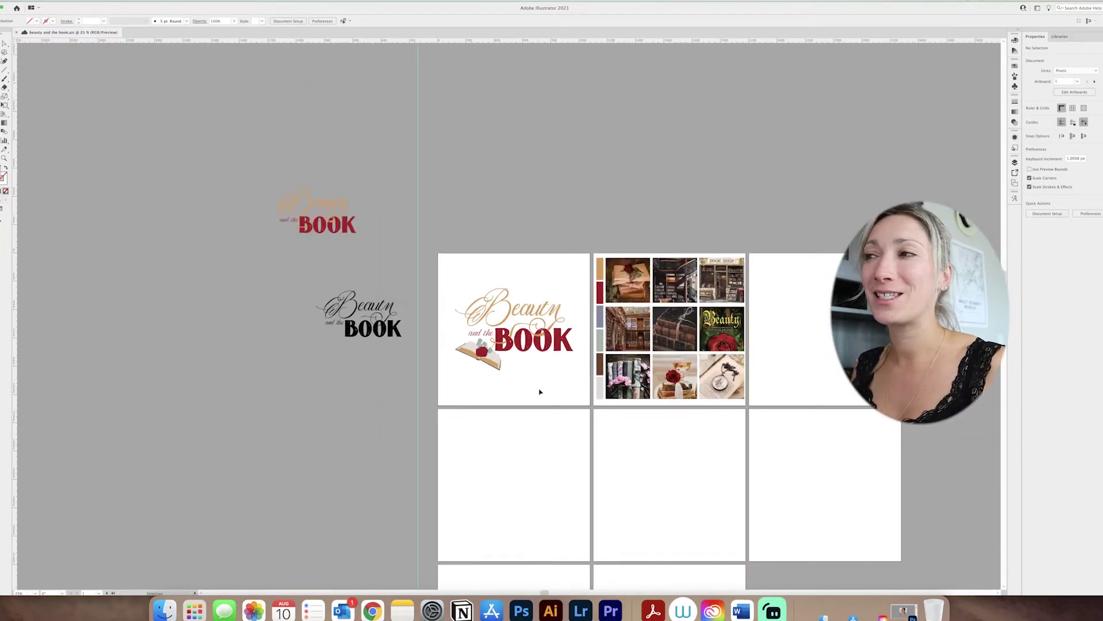
scroll(539, 389, "up", 4)
left_click(395, 313)
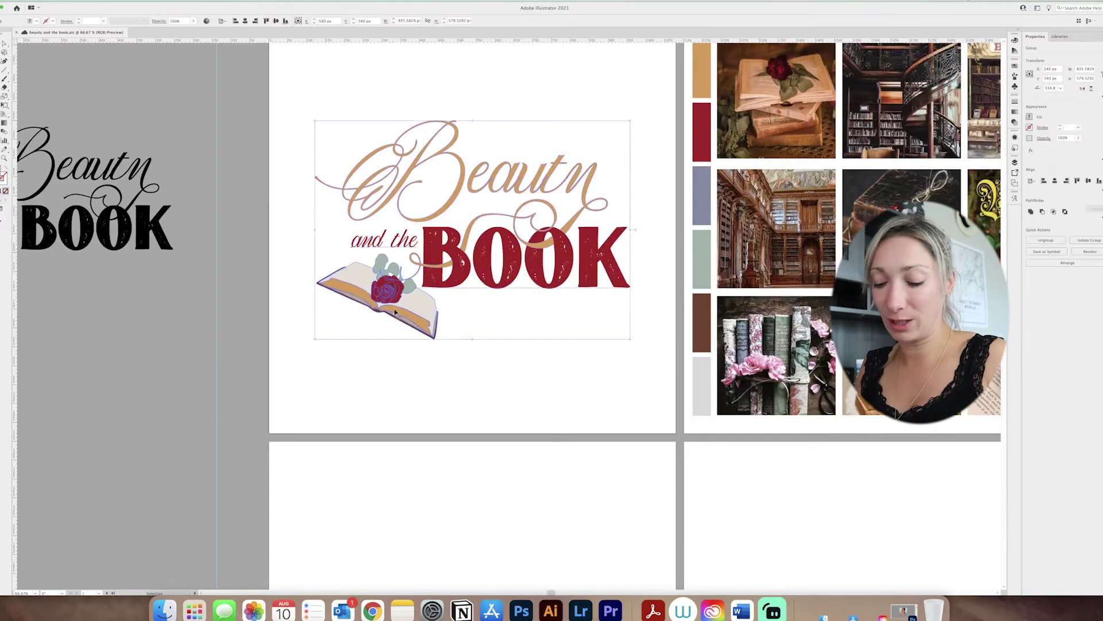
left_click(420, 317)
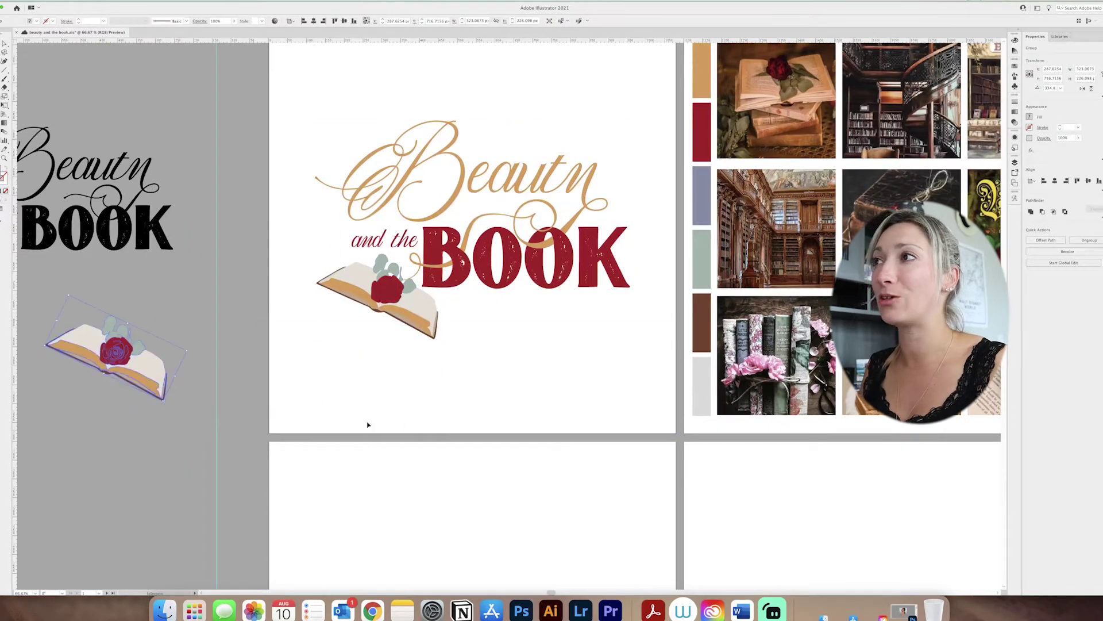
left_click(408, 421)
Step: Place an enlarged, level copy of the book and rose on the empty artboard below the logo and centre it horizontally
left_click(574, 259)
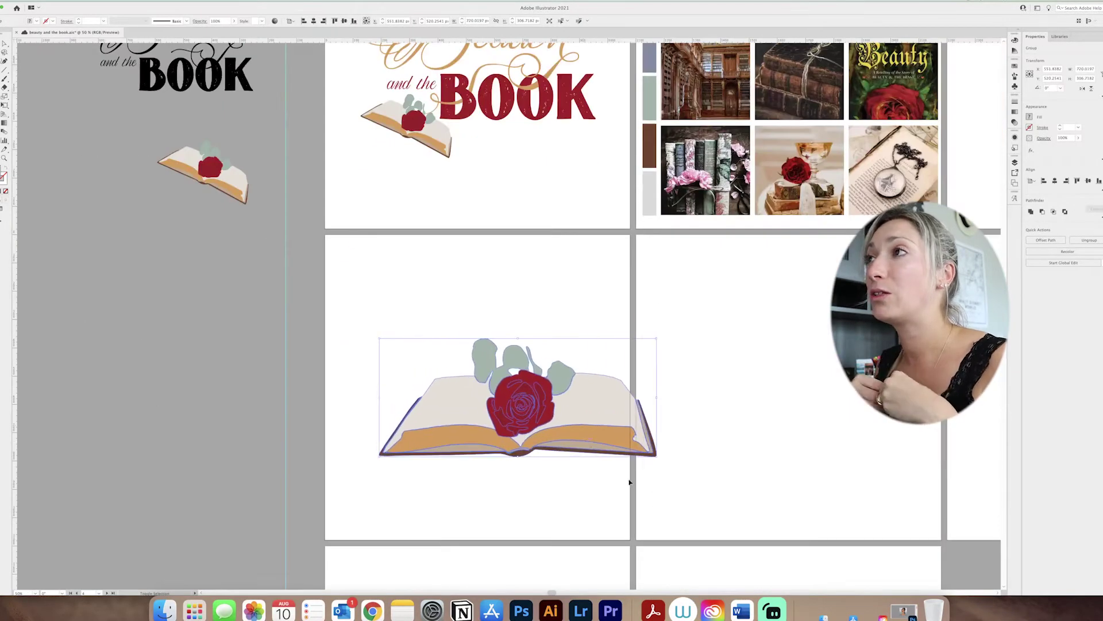
left_click_drag(629, 482, 607, 445)
left_click_drag(532, 415, 534, 424)
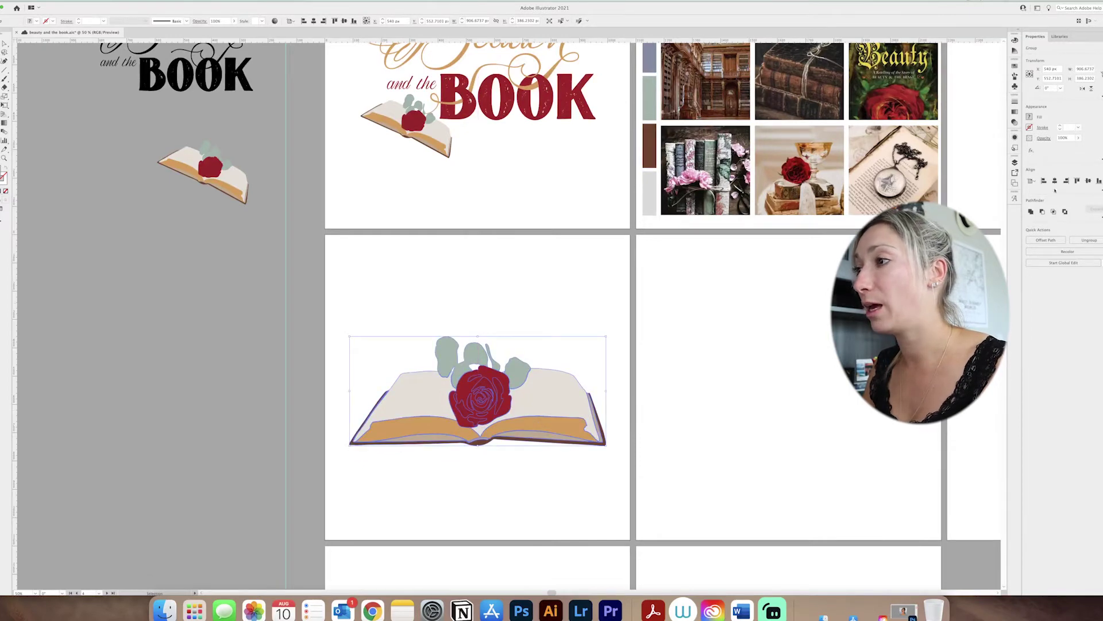
left_click(749, 308)
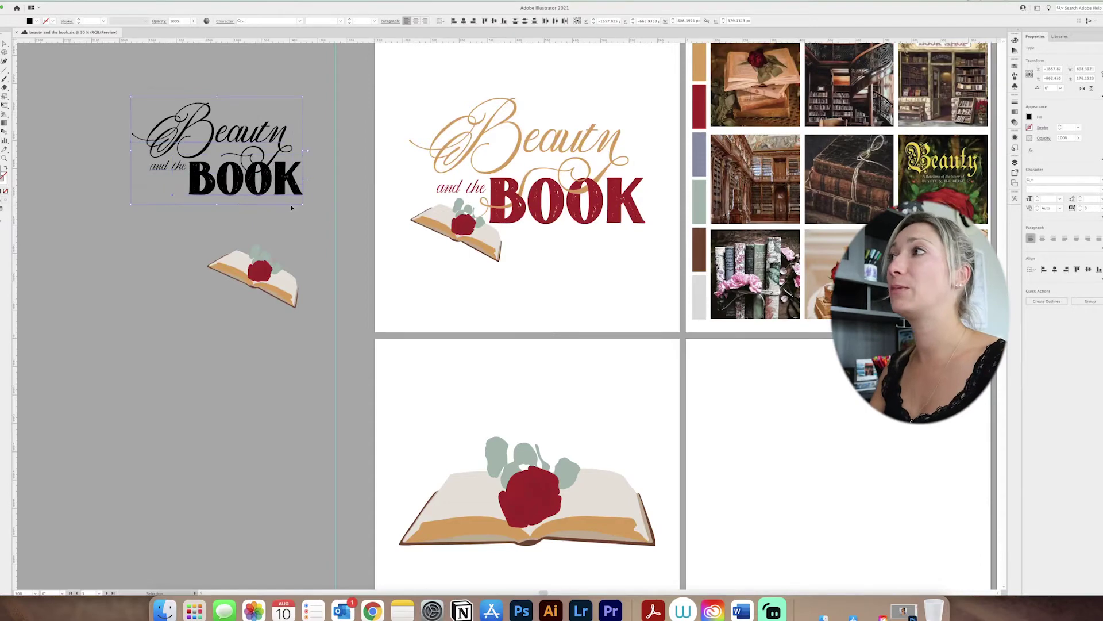
Step: Duplicate the black lettering and place its script B and block B initials on the artboard beneath the mood board
left_click_drag(266, 179, 233, 466)
left_click(153, 320)
left_click(172, 425)
left_click_drag(219, 425, 216, 420)
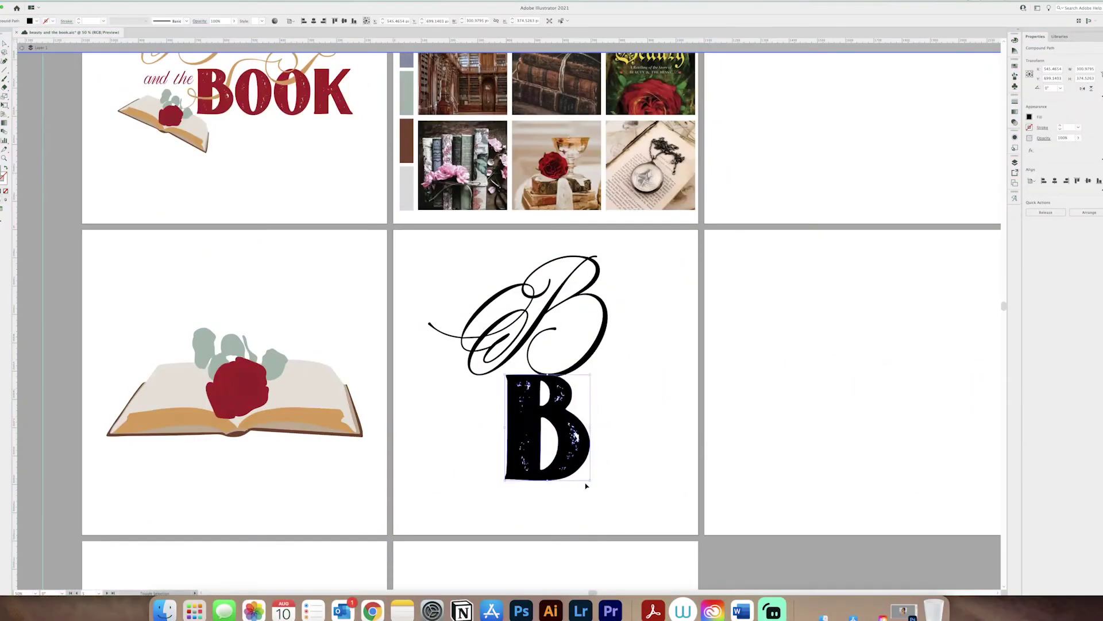
Step: Enlarge the block B, overlap it with the script B's lower-right curve, and recolour it with the dark red of "BOOK"
left_click_drag(586, 486, 586, 443)
key("i")
left_click(323, 93)
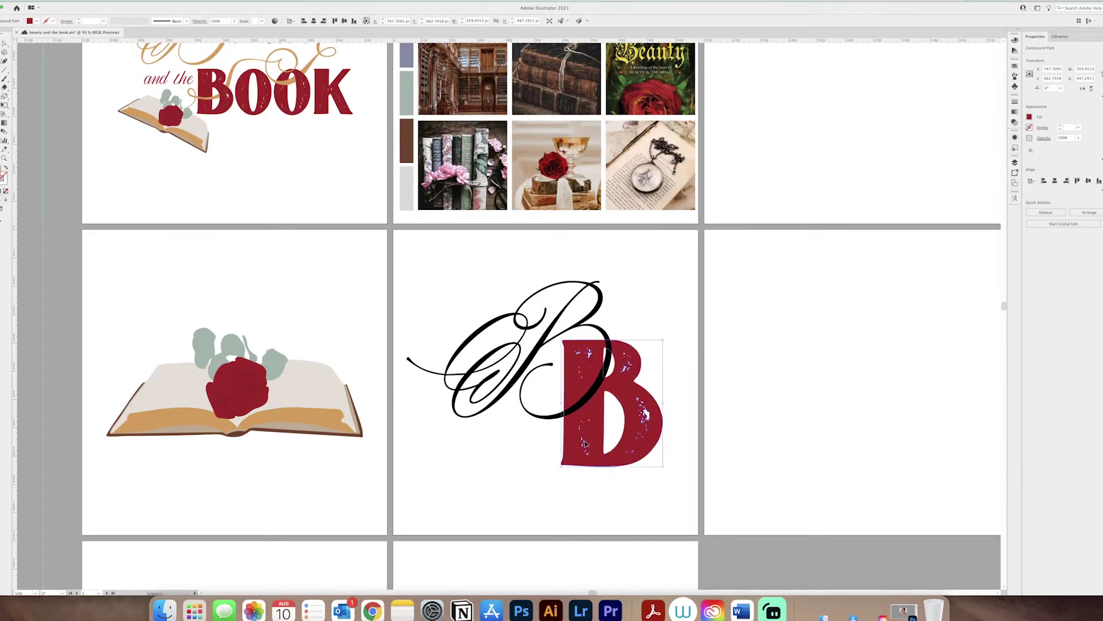
key("super+shift+a")
left_click_drag(640, 395, 641, 394)
Step: Draw a curved swash from the end of the script B's inner loop across the block B, with a 10 pt stroke
scroll(588, 446, "up", 3)
scroll(462, 382, "down", 2)
left_click(373, 254)
left_click(1, 87)
left_click(27, 96)
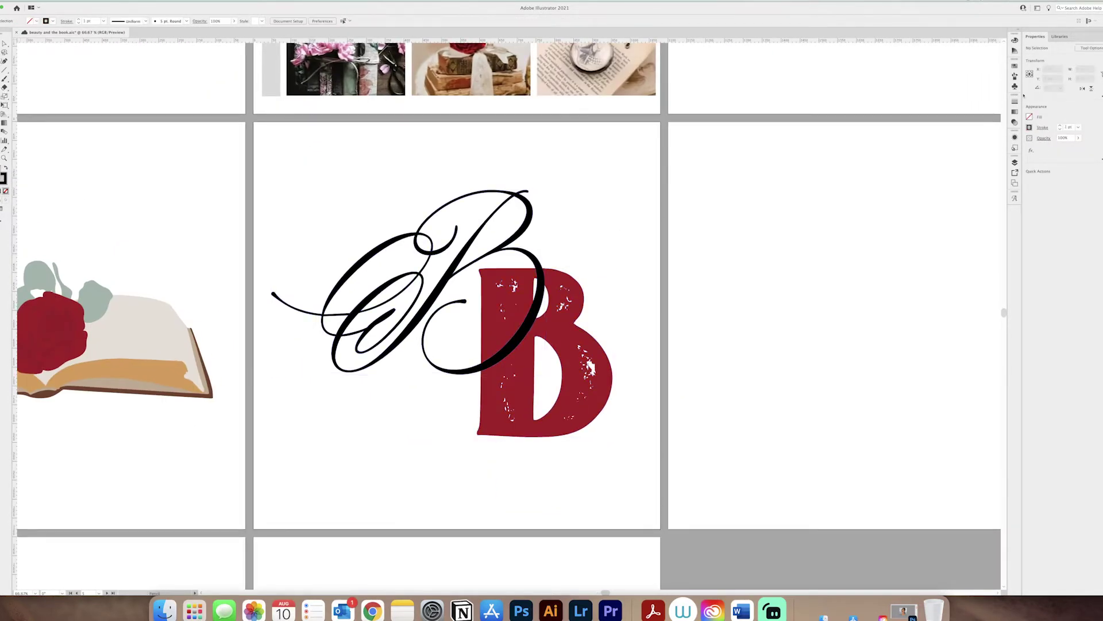
mouse_move(464, 300)
left_mouse_down()
mouse_move(499, 325)
mouse_move(628, 325)
left_mouse_up()
left_click(4, 44)
scroll(556, 345, "up", 2)
left_click(79, 19)
left_click(79, 19)
left_click(244, 455)
Step: Reposition the anchor points at the end of the script B's loop to meet the start of the swash
scroll(293, 253, "up", 3)
key("a")
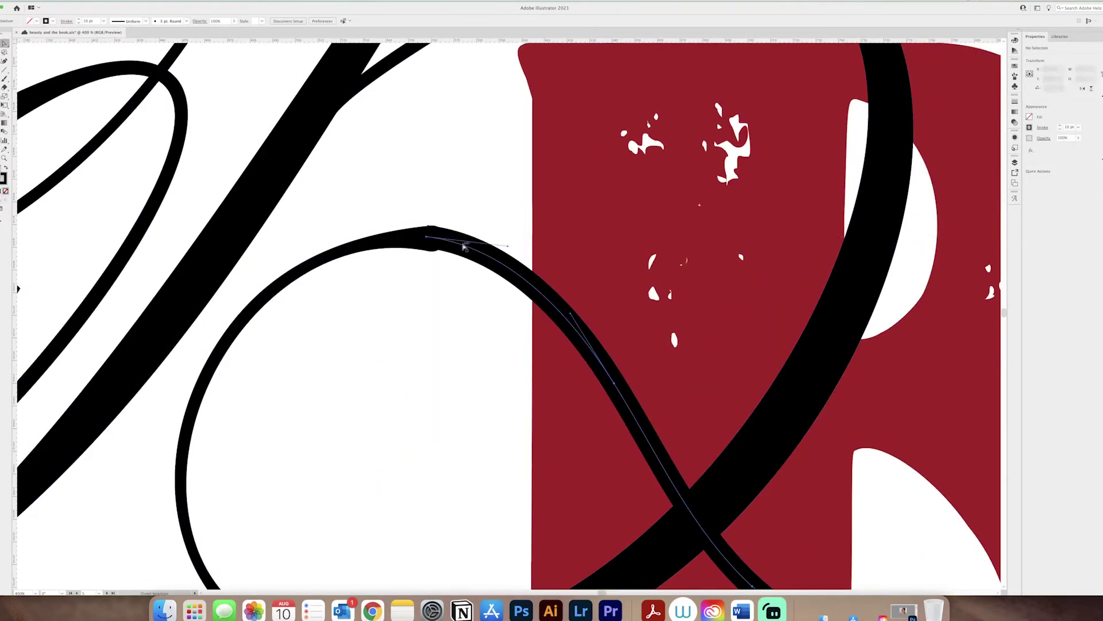
left_click_drag(432, 233, 406, 240)
scroll(436, 255, "up", 3)
left_click(445, 240)
left_click(419, 257)
left_click(412, 176)
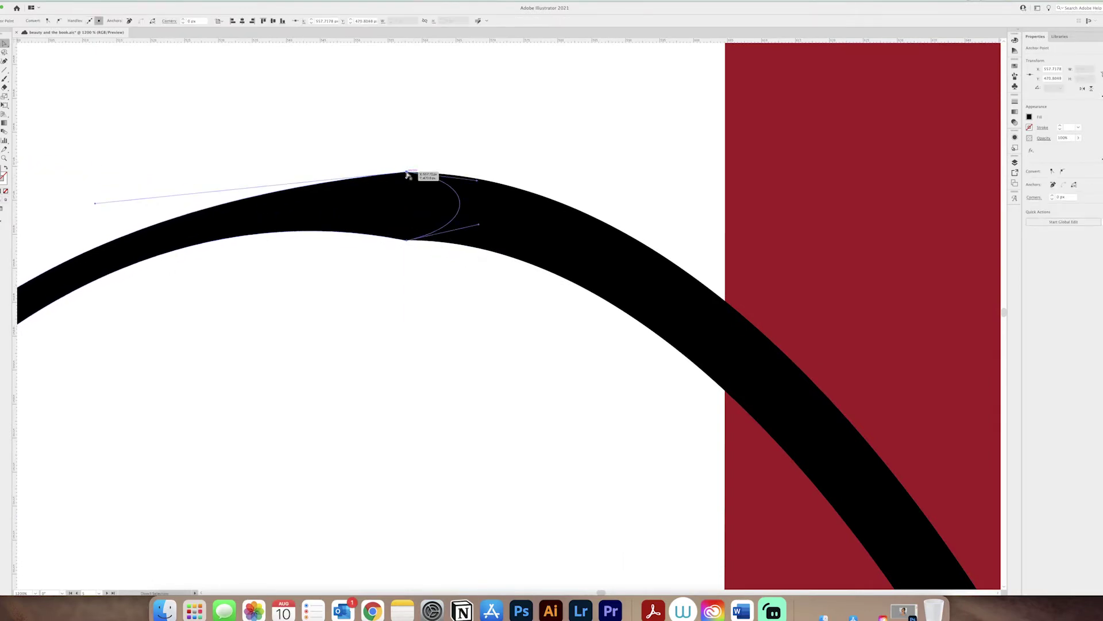
left_click(405, 247)
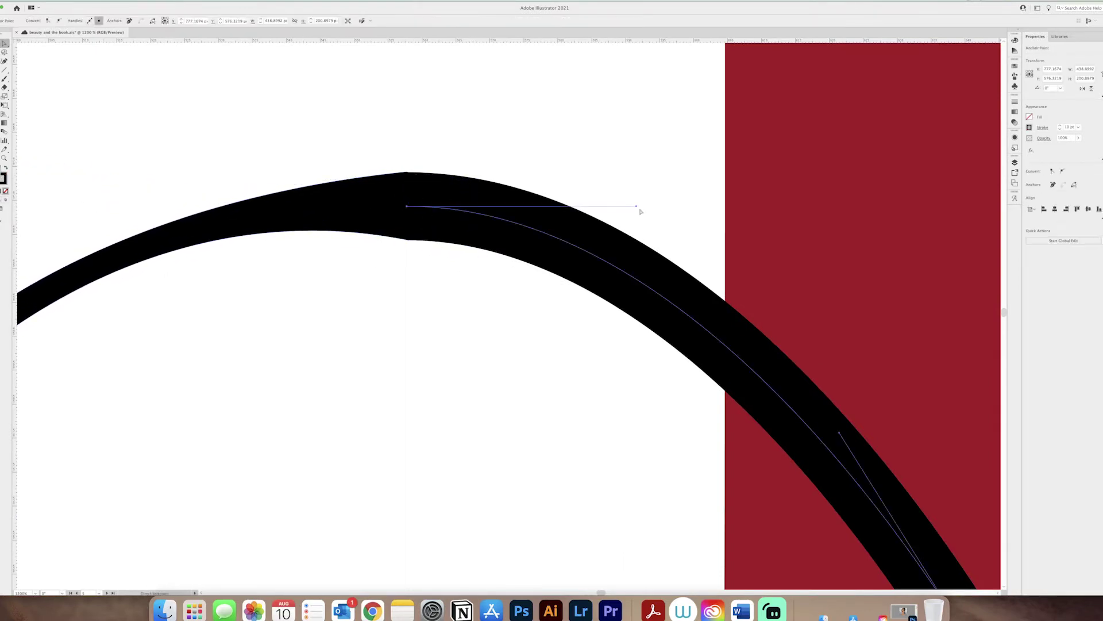
left_click_drag(409, 174, 406, 242)
scroll(429, 241, "up", 3)
key("shift+super+a")
Step: Fine-tune the join between the script B and the swash so their edges run together in a smooth curve
scroll(546, 388, "down", 5)
scroll(545, 387, "up", 4)
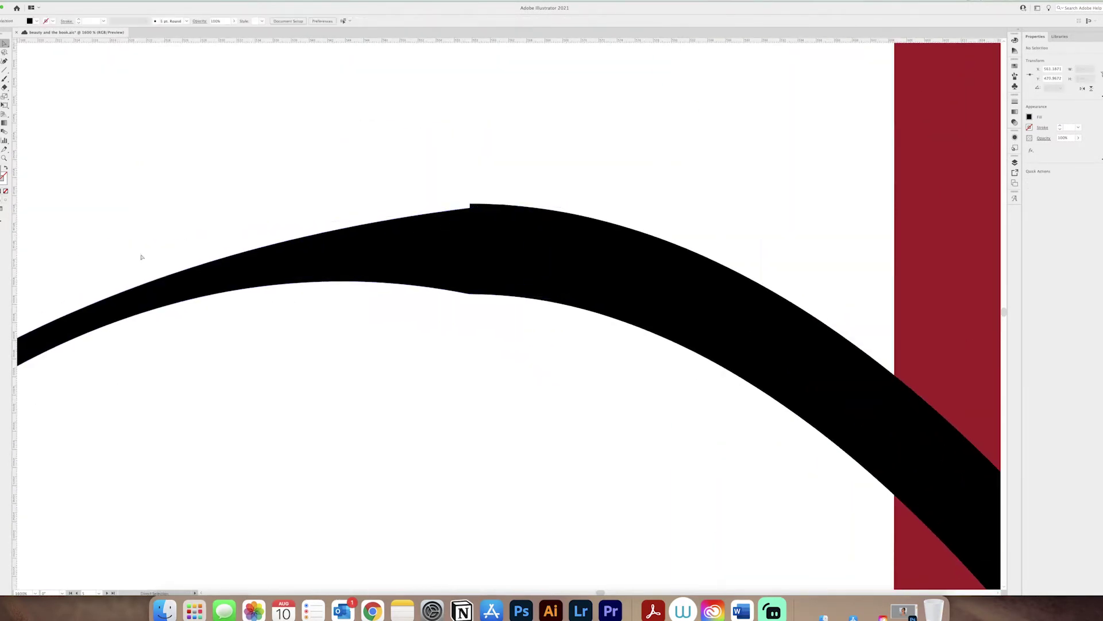
left_click(472, 296)
scroll(473, 296, "up", 3)
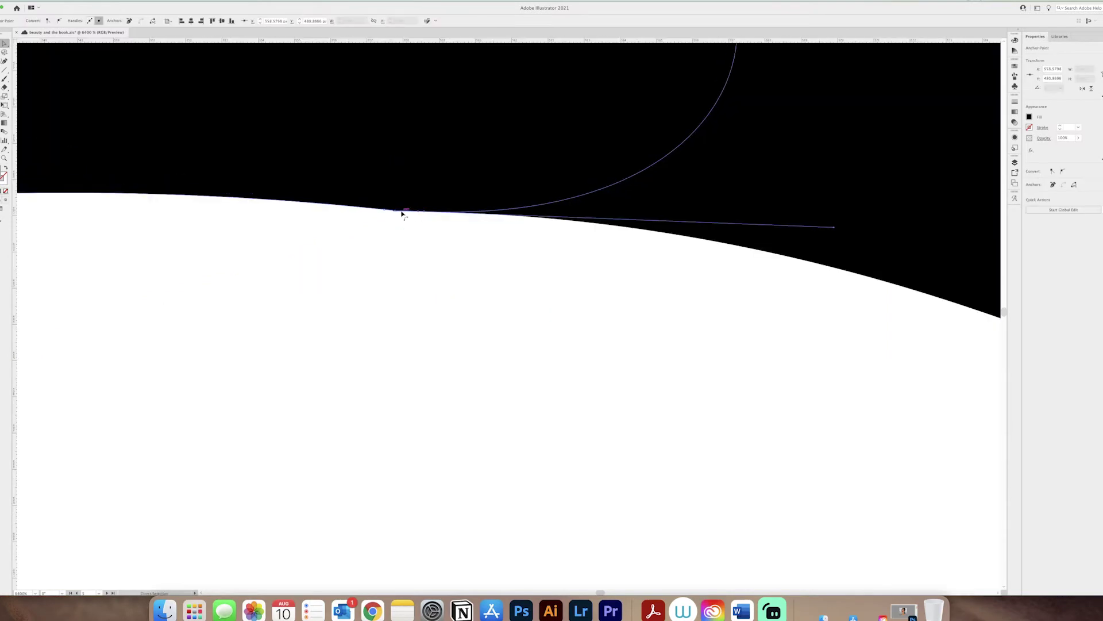
scroll(401, 212, "up", 5)
left_click_drag(391, 345, 376, 343)
scroll(391, 366, "down", 5)
scroll(482, 225, "up", 5)
left_click_drag(354, 282, 373, 283)
scroll(478, 394, "down", 6)
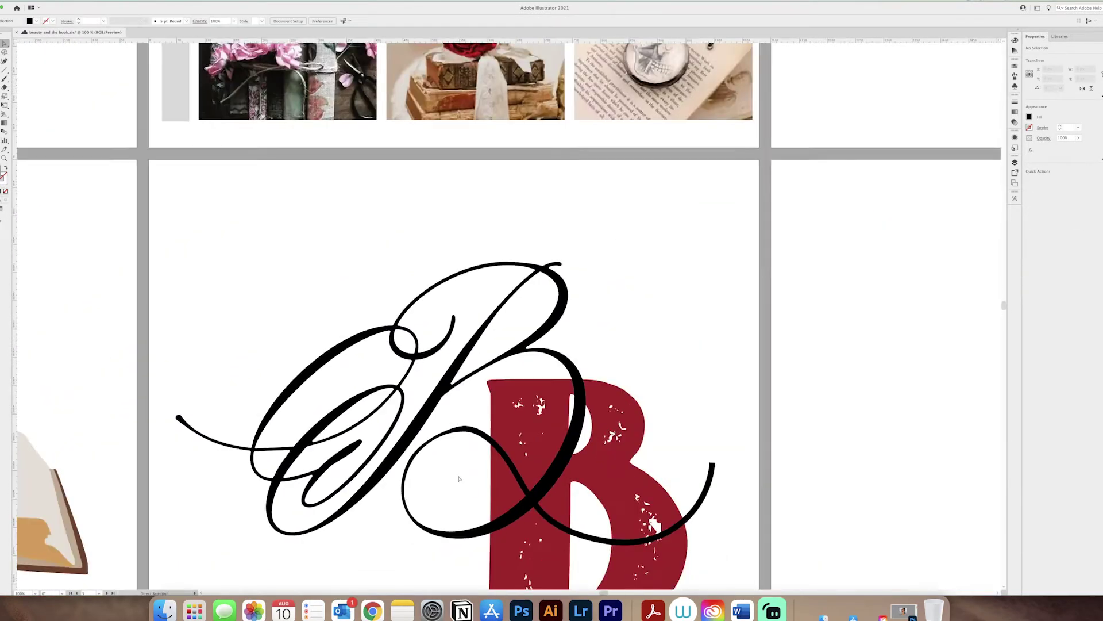
scroll(472, 463, "up", 3)
scroll(428, 258, "up", 4)
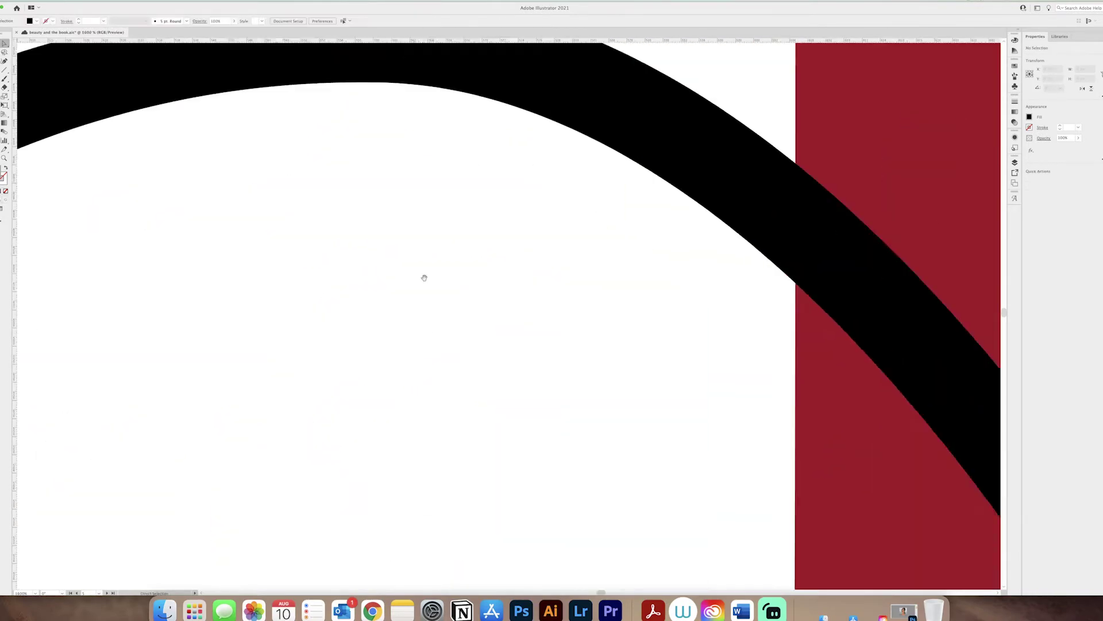
left_click_drag(404, 194, 402, 190)
key("super+shift+a")
scroll(482, 394, "down", 5)
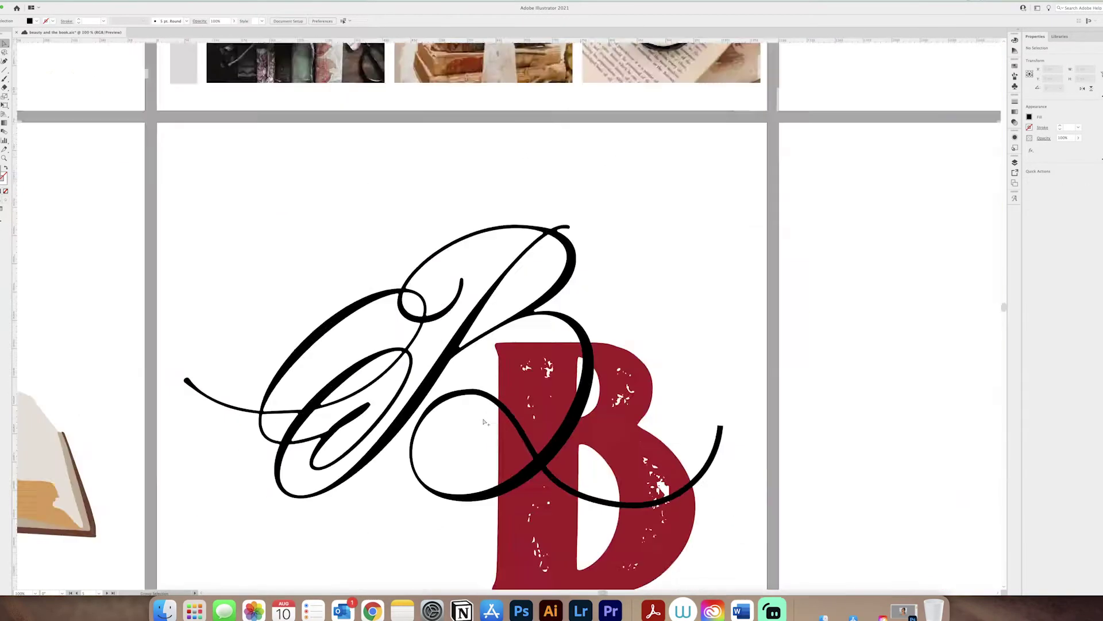
Step: Vary the swash's stroke width, thickening it along the lower curve and tapering its free end to a fine point
scroll(481, 394, "up", 3)
key("shift+w")
mouse_move(480, 394)
left_mouse_down()
mouse_move(489, 412)
mouse_move(520, 386)
mouse_move(529, 393)
left_mouse_up()
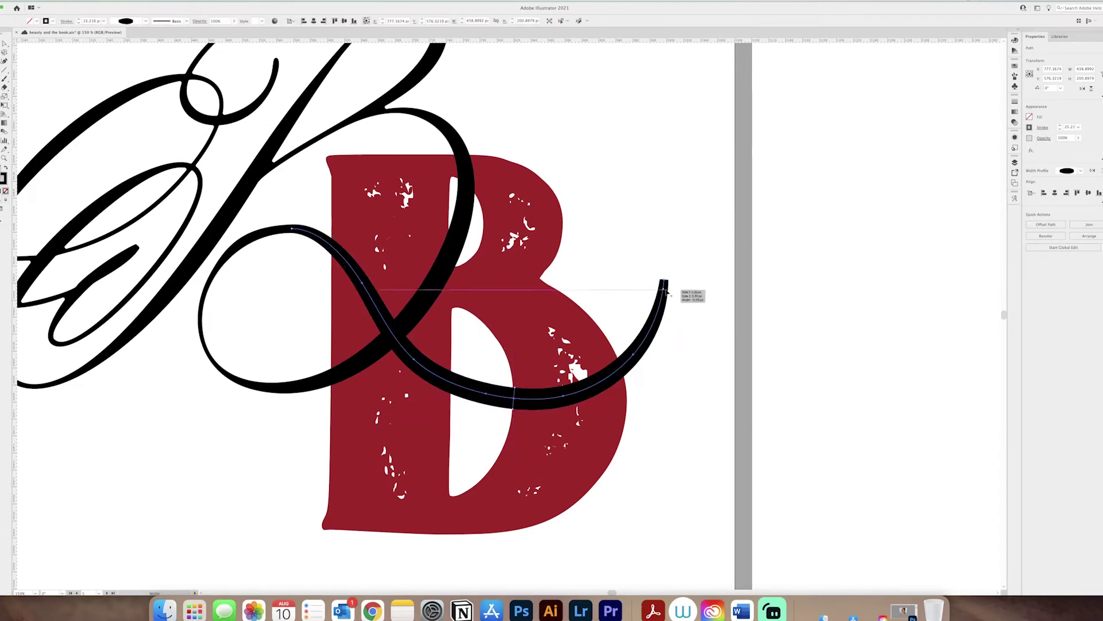
left_click_drag(663, 281, 687, 286)
scroll(665, 281, "up", 3)
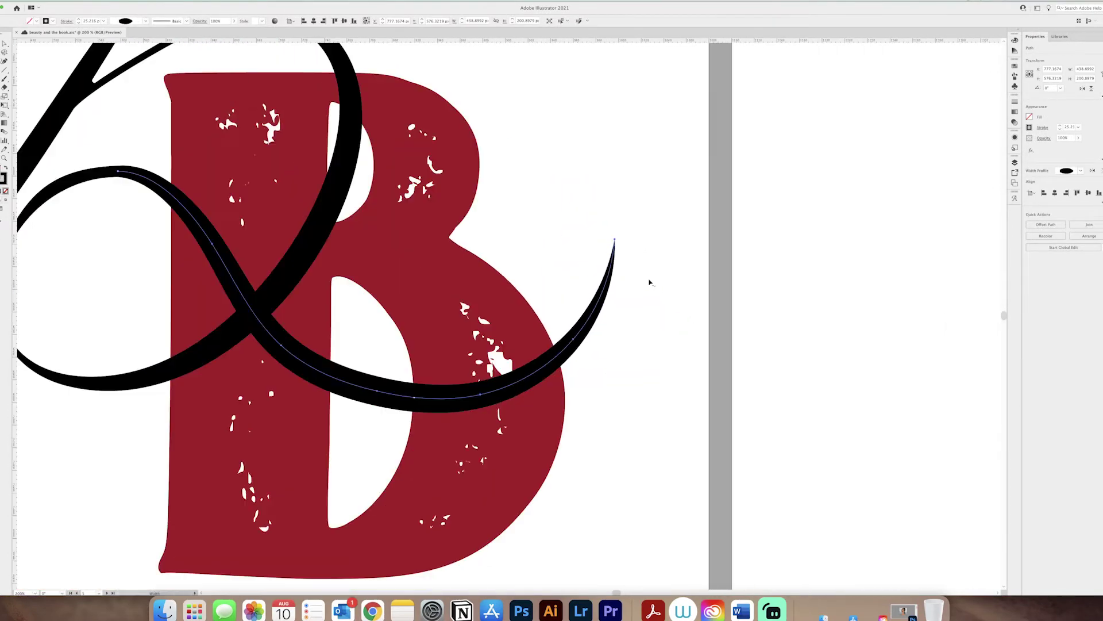
mouse_move(550, 361)
left_mouse_down()
mouse_move(448, 397)
mouse_move(628, 384)
mouse_move(591, 352)
mouse_move(370, 381)
left_mouse_up()
Step: Ungroup the script B and its swash and convert the swash's stroke into a filled outline shape
key("super+0")
key("v")
key("super+shift+a")
key("super+1")
left_click(172, 287)
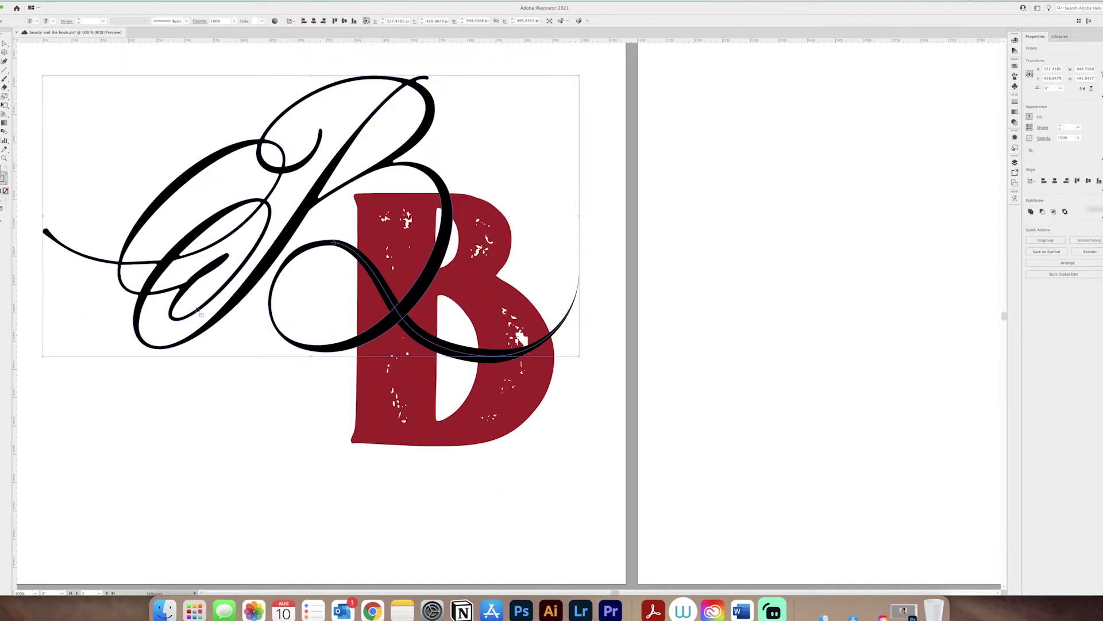
left_click(1058, 241)
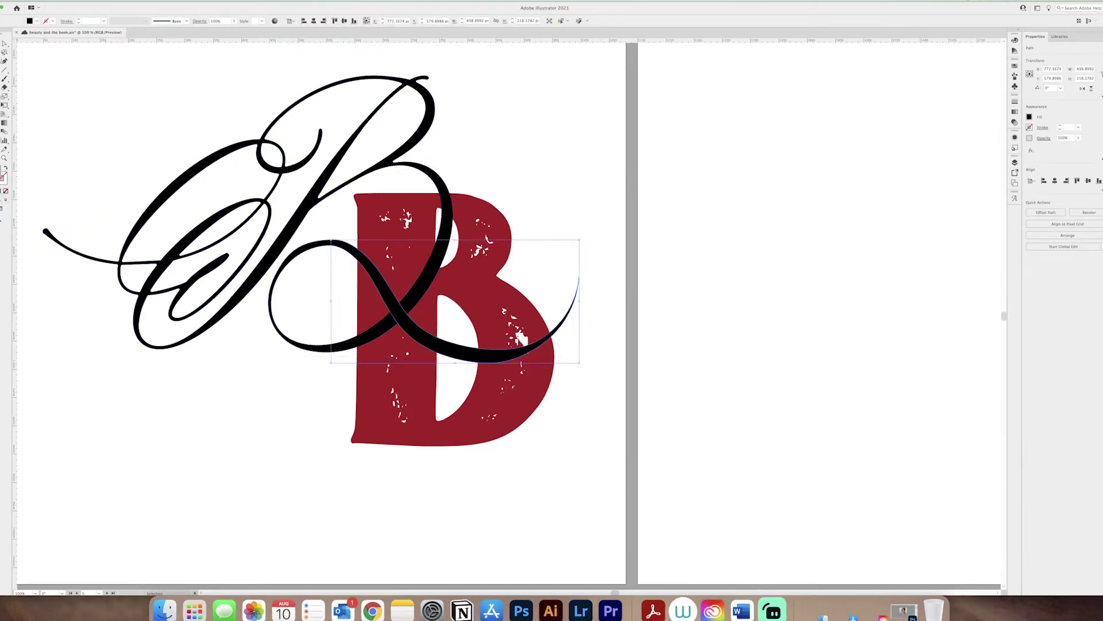
Step: Interlace the script B with the block B where they cross, and recolour the script B and its swash gold
key("super+=")
key("super+=")
scroll(517, 250, "up", 3)
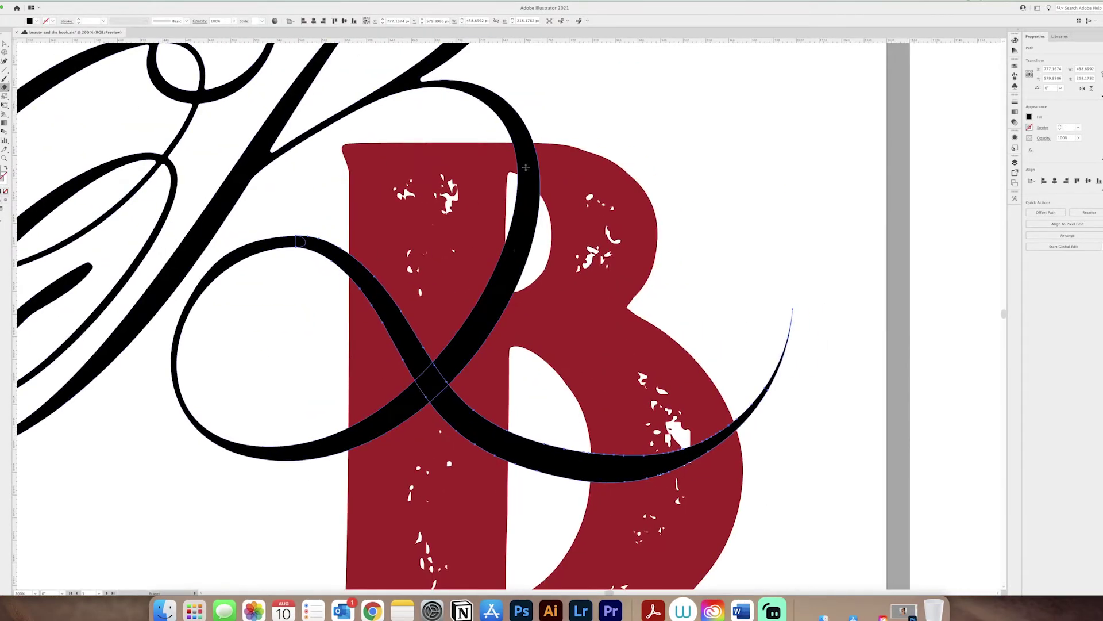
key("super+=")
scroll(497, 212, "up", 3)
left_click(497, 219, "super")
left_click_drag(495, 218, 535, 225)
left_click(186, 22)
left_click(133, 38)
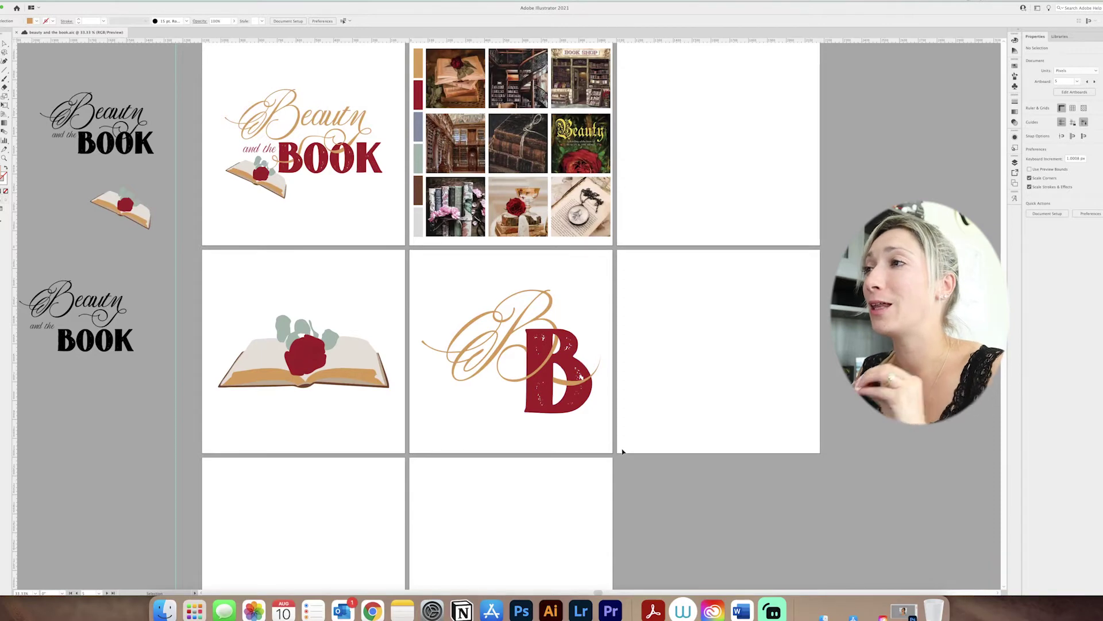
Step: Place the black "Beauty and the BOOK" lettering from the pasteboard on the empty artboard beside the BB monogram
key("super+equal")
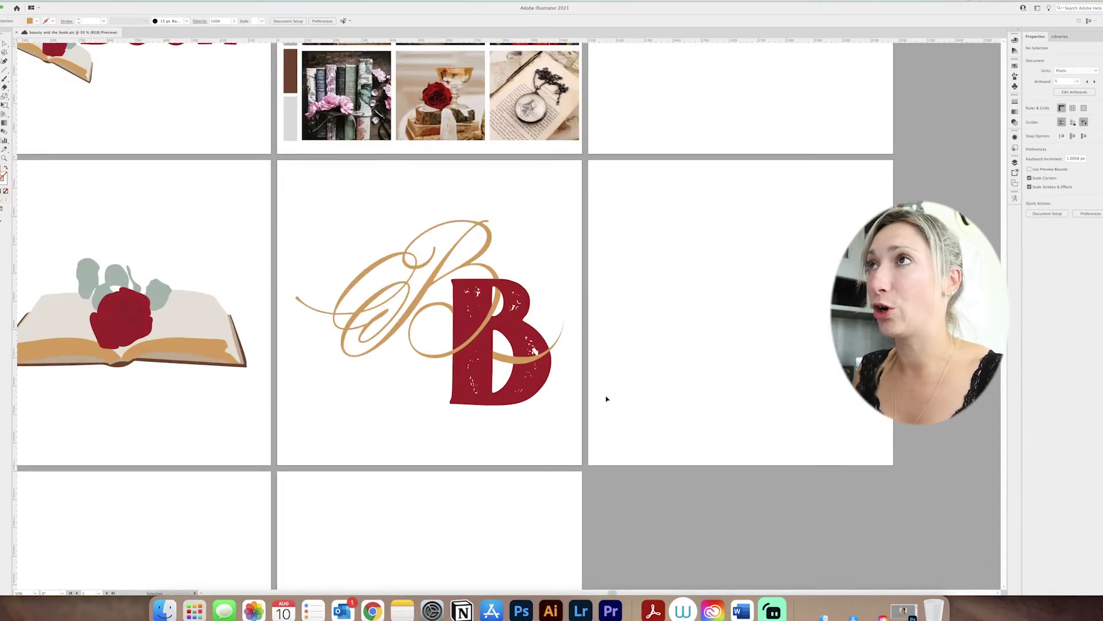
key("a")
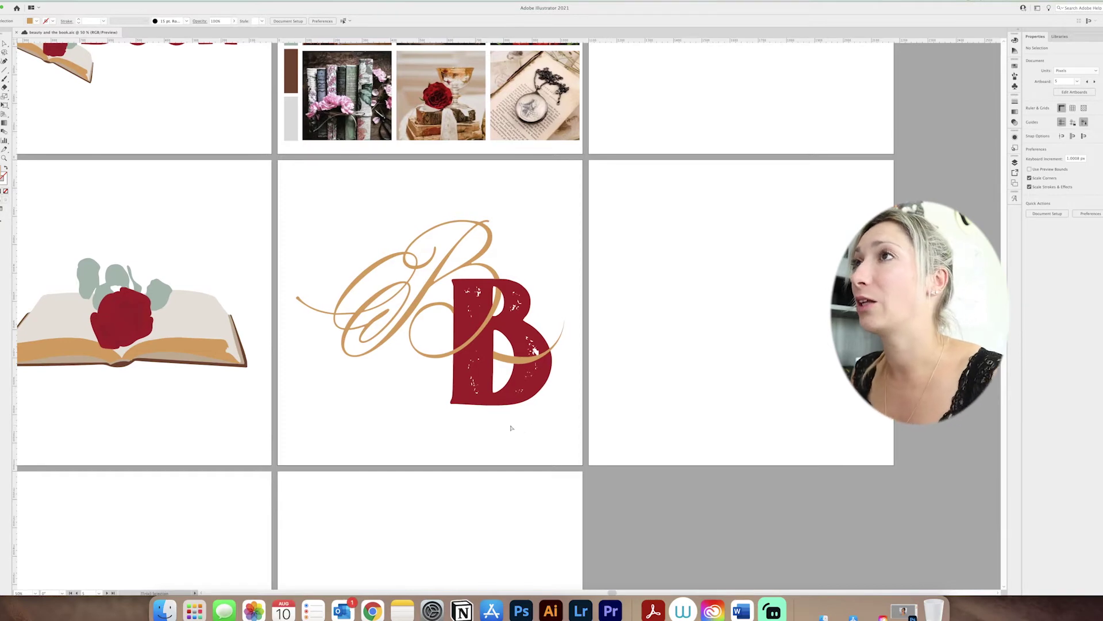
key("super+minus")
left_click(162, 171)
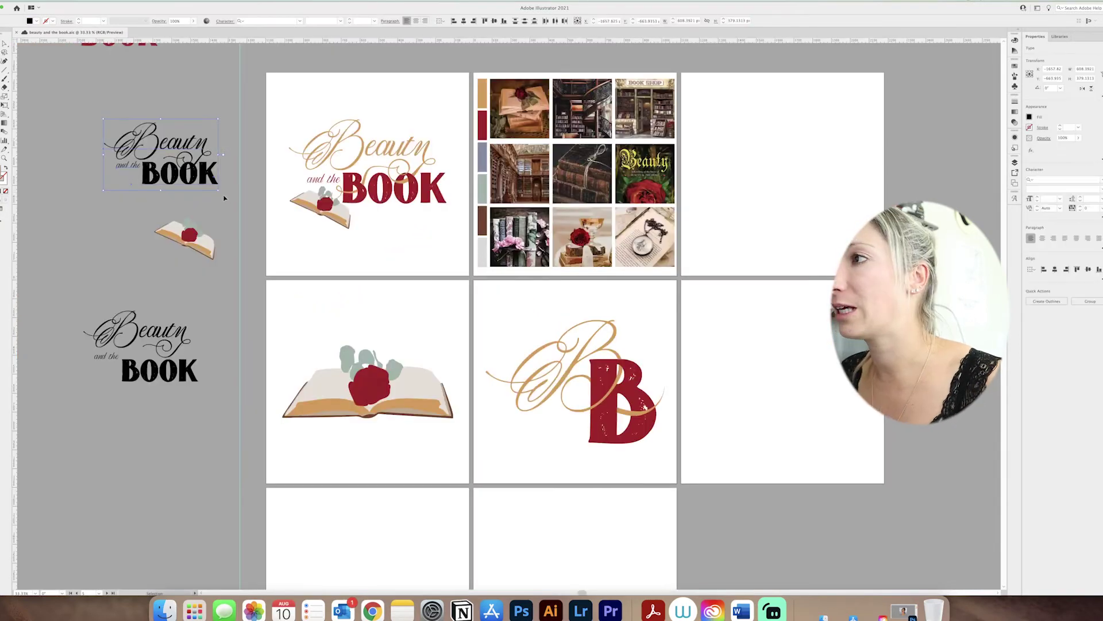
left_click_drag(163, 172, 768, 386)
left_click_drag(782, 448, 523, 435)
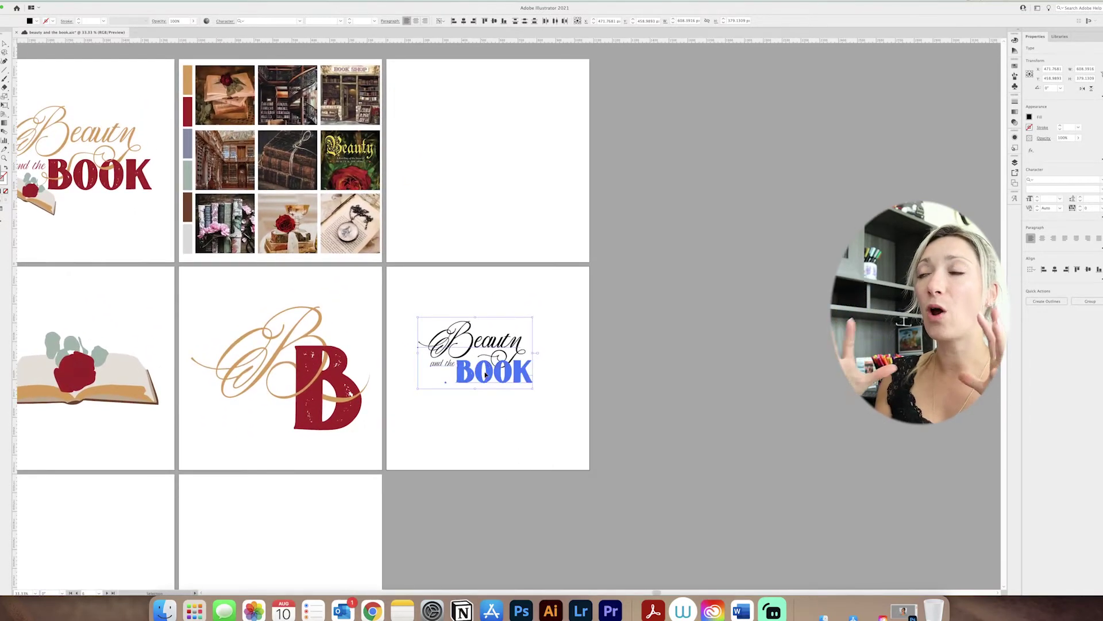
mouse_move(478, 375)
left_mouse_down()
mouse_move(508, 384)
mouse_move(486, 382)
mouse_move(497, 380)
left_mouse_up()
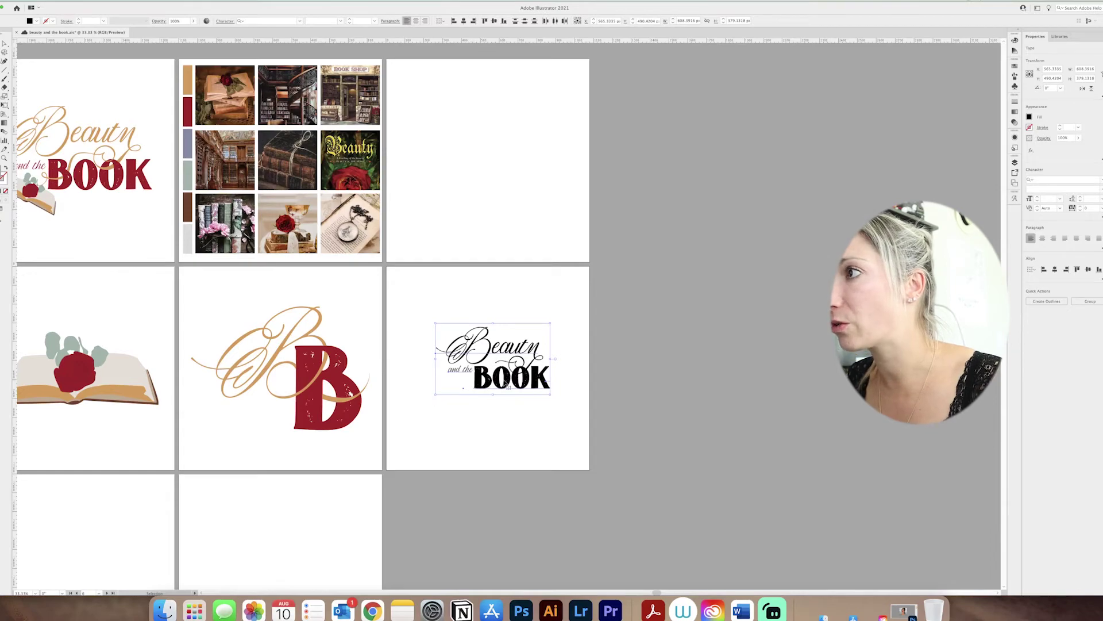
Step: Rearrange the black lettering into a horizontal layout, with a small "and the" between "Beauty" and a lowered "BOOK"
left_click(503, 393)
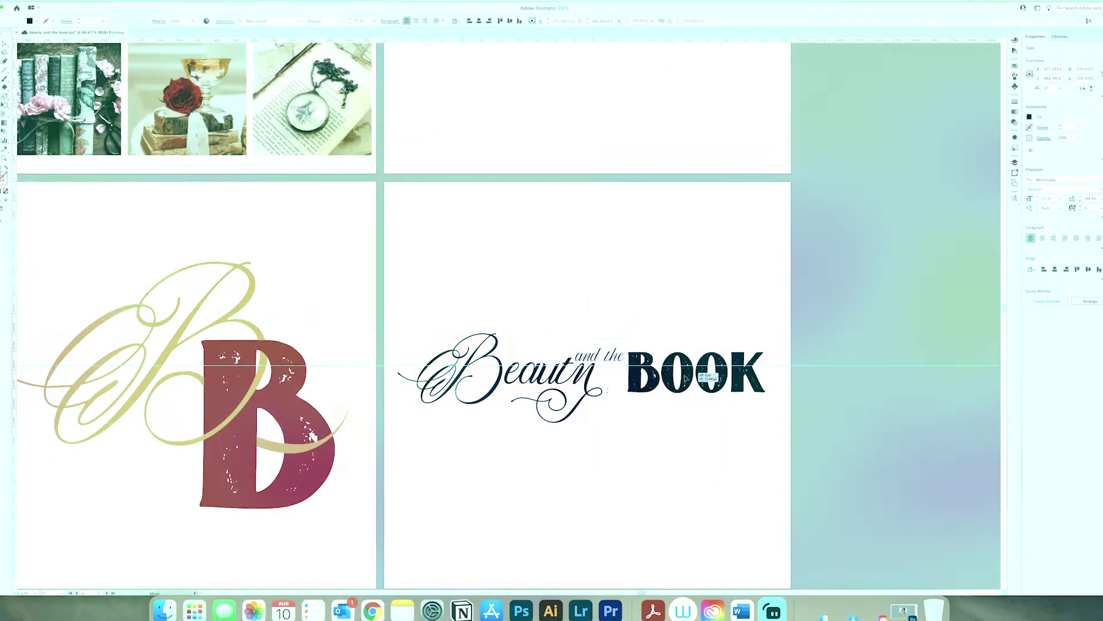
left_click_drag(686, 378, 678, 383)
left_click_drag(600, 357, 605, 331)
mouse_move(678, 381)
left_mouse_down()
mouse_move(684, 368)
mouse_move(680, 388)
left_mouse_up()
left_click_drag(578, 385, 581, 366)
left_click_drag(661, 385, 655, 385)
left_click_drag(618, 335, 635, 363)
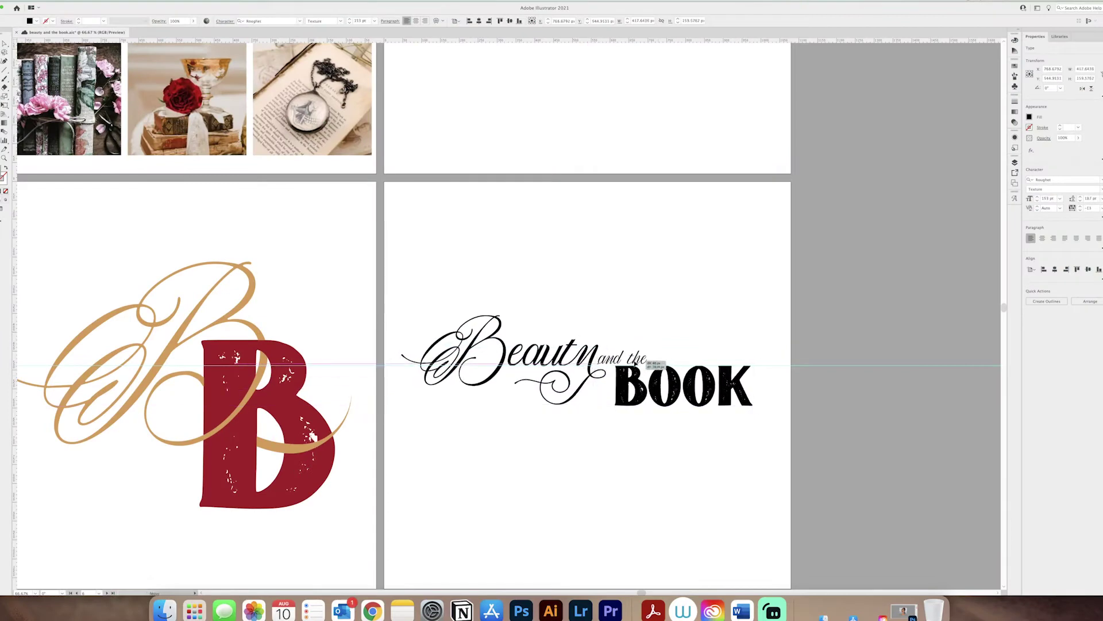
Step: Enlarge "BOOK" slightly and tuck it just under the end of "and the" beside the swash of "Beauty"
left_click(581, 362)
left_click(660, 388)
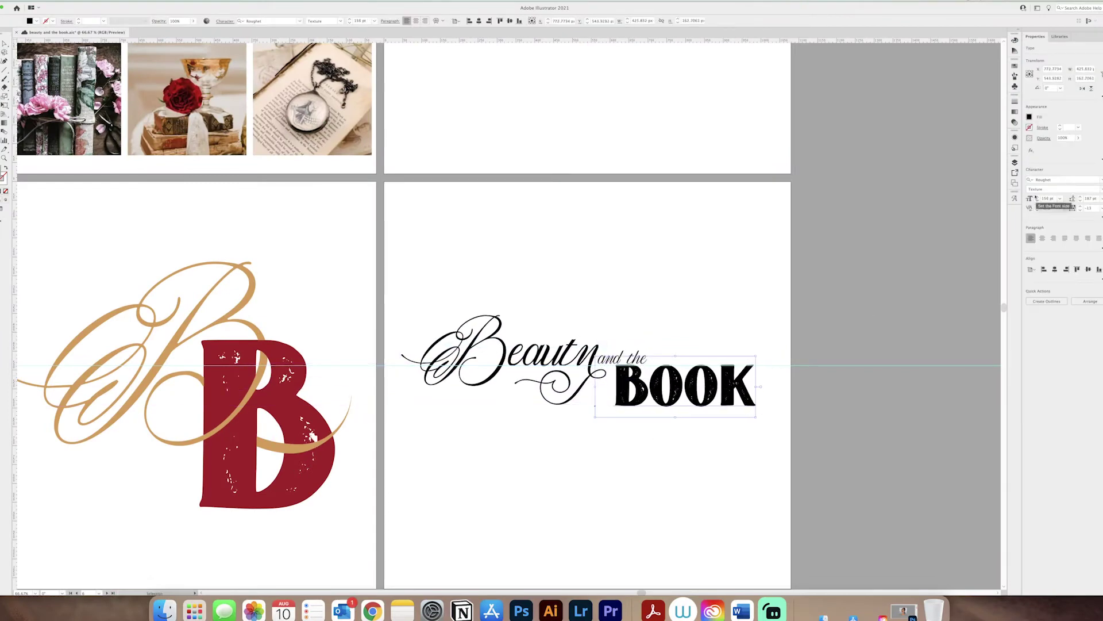
mouse_move(661, 393)
left_mouse_down()
mouse_move(640, 387)
mouse_move(654, 396)
left_mouse_up()
left_click(622, 357)
Step: Centre the complete horizontal lettering on its artboard, both horizontally and vertically
left_click_drag(494, 345, 709, 429)
key("super+z")
left_click_drag(396, 293, 773, 429)
left_click(478, 21)
left_click(510, 21)
left_click(860, 436)
scroll(859, 436, "down", 2)
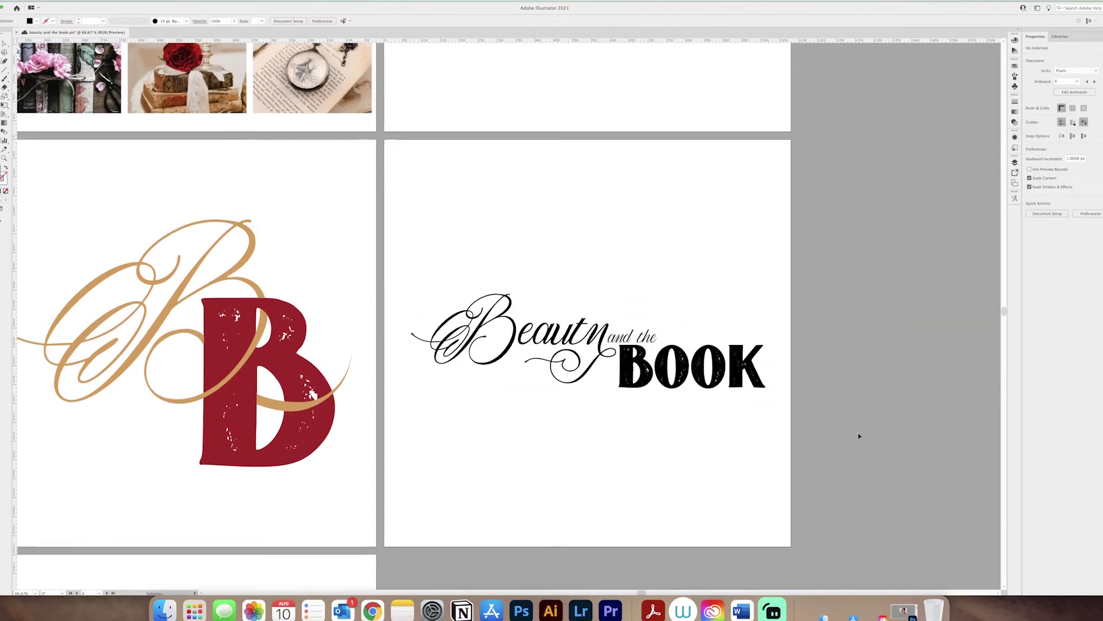
Step: Copy the open-book illustration to the horizontal logo, scale it to about 232 px wide and set it above "BOOK"
key("super+minus")
key("super+minus")
scroll(429, 453, "left", 3)
left_click_drag(266, 404, 591, 431)
left_click_drag(569, 424, 696, 342)
scroll(719, 396, "up", 2)
scroll(648, 391, "up", 2)
left_click_drag(686, 252, 757, 324)
left_click_drag(779, 324, 779, 323)
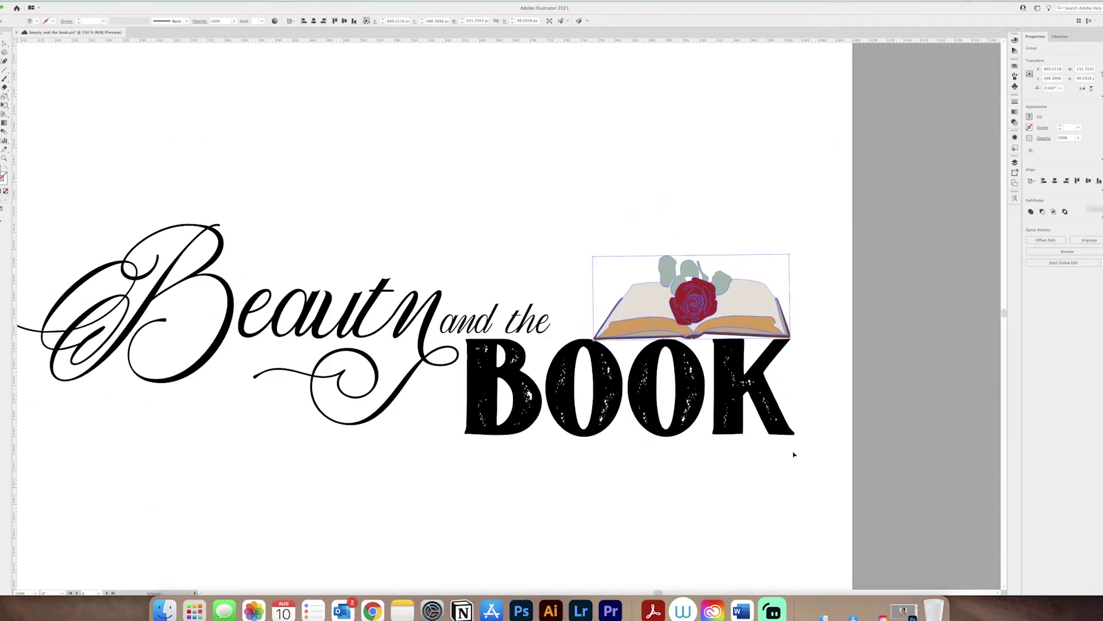
Step: Fine-tune the small book illustration's position so it sits directly on top of the last letters of "BOOK"
scroll(784, 426, "up", 3)
left_click(570, 350)
scroll(563, 251, "down", 2)
left_click(609, 195)
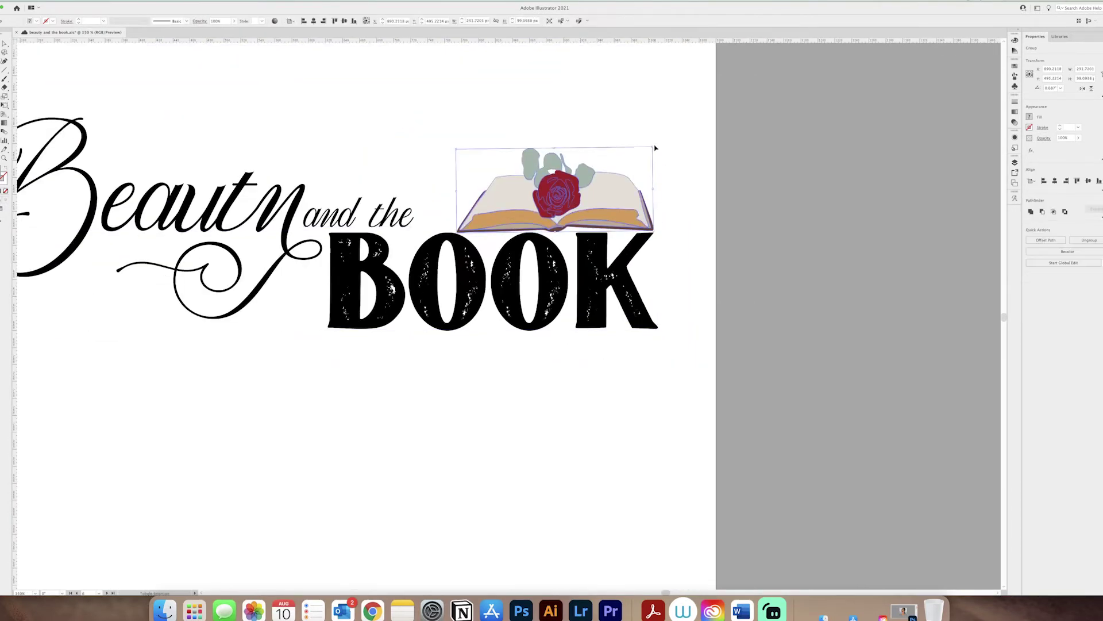
scroll(567, 420, "down", 5)
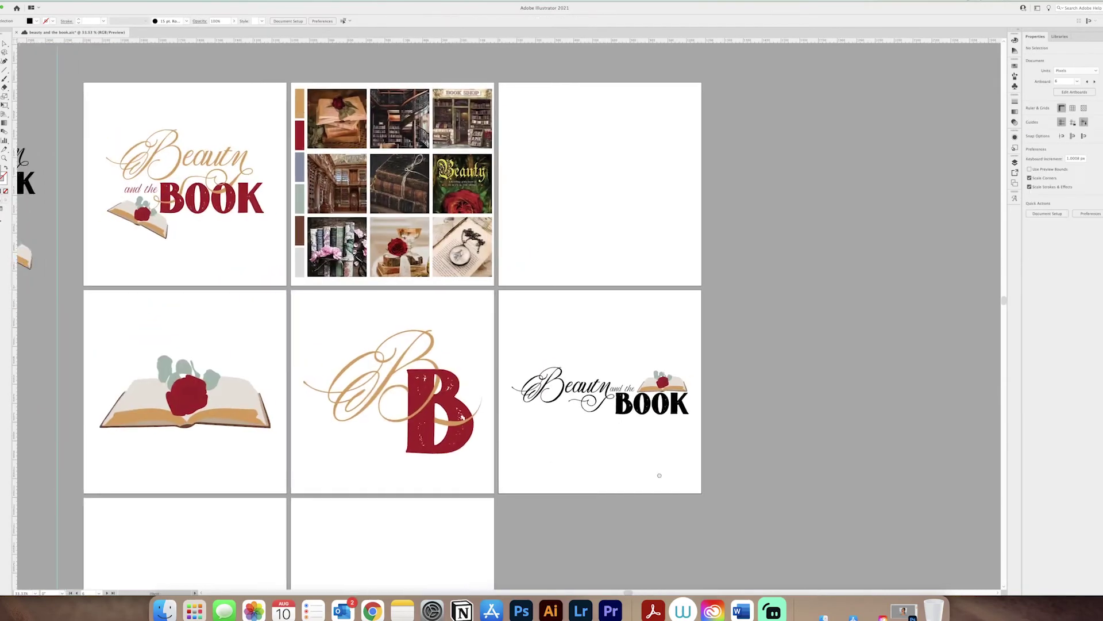
Step: Recolour "and the" and "BOOK" in the horizontal logo with the crimson sampled from the moodboard palette
left_click(650, 402, "shift")
double_click(589, 395)
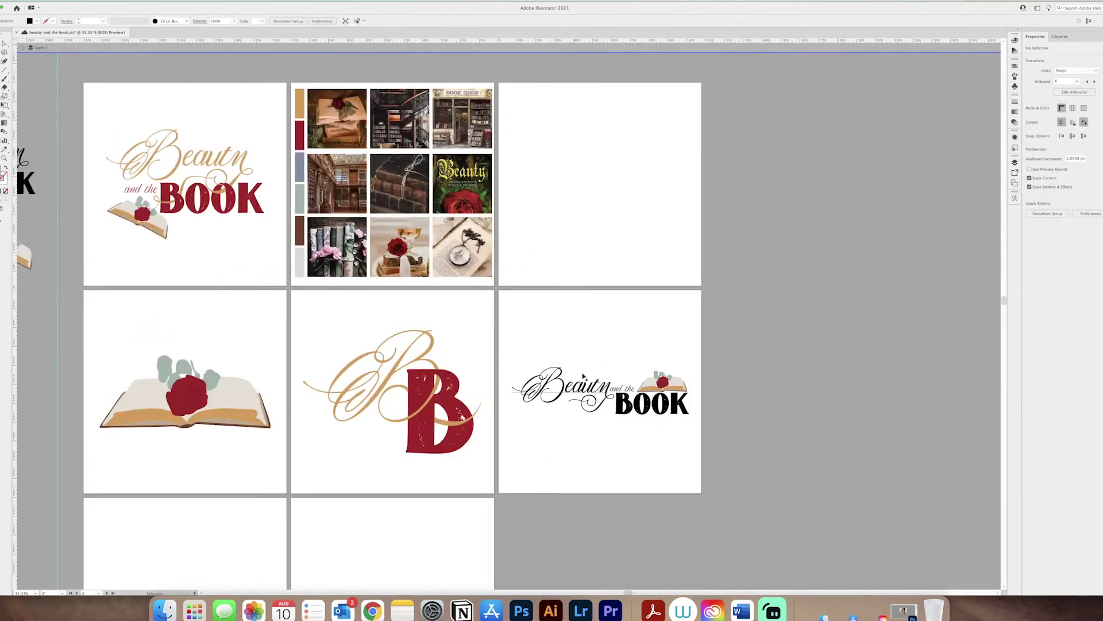
left_click(632, 403, "shift")
key("i")
left_click(300, 135)
key("v")
left_click(702, 460)
double_click(646, 278)
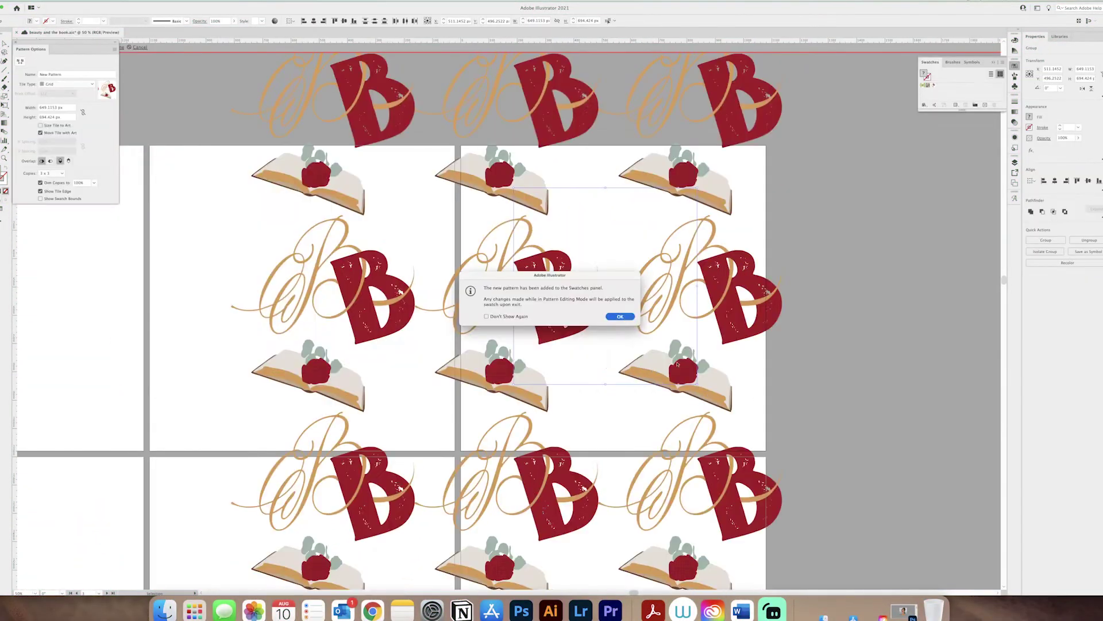
Step: Accept the new pattern notice, then scale down the BB monogram and place it in the upper part of the tile
left_click(620, 316)
left_click(567, 284)
left_click_drag(598, 215, 531, 262)
left_click_drag(506, 314, 564, 273)
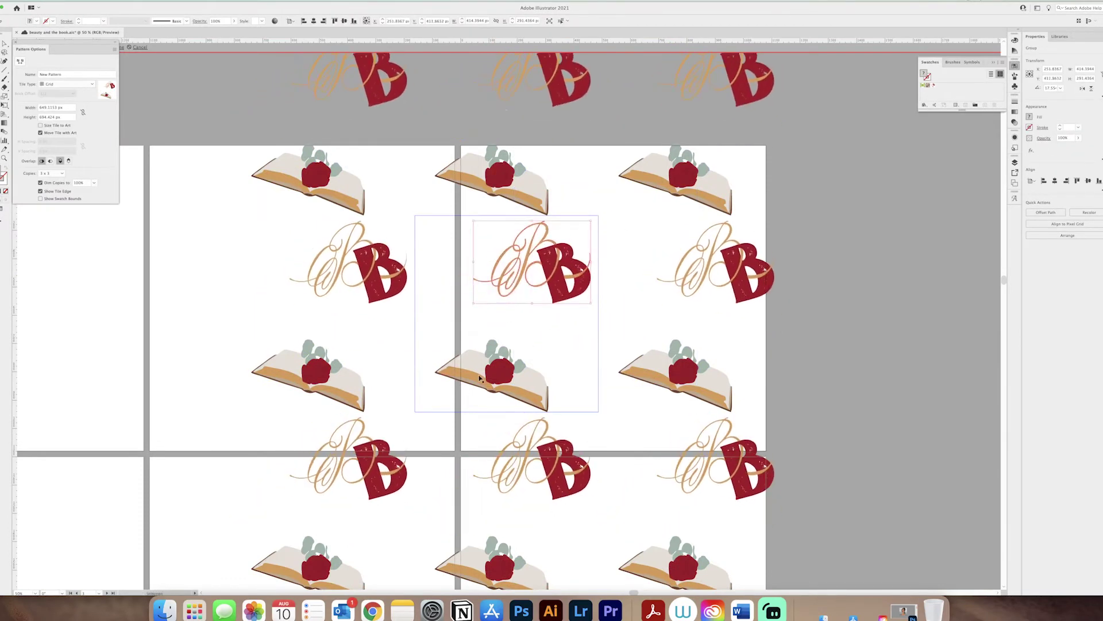
Step: Reposition the open book within the tile and add a copy of the BB monogram, rotated, in the lower left
left_click_drag(503, 372, 535, 328)
left_click_drag(559, 276, 496, 389, "alt")
left_click_drag(529, 330, 530, 395)
left_click_drag(537, 391, 498, 379)
left_click_drag(531, 329, 543, 328)
left_click_drag(515, 379, 501, 329)
left_click_drag(474, 375, 493, 379)
Step: Fill the tile's gaps with rotated copies of the book and a smaller BB monogram and book
mouse_move(540, 332)
left_mouse_down("alt")
mouse_move(460, 248)
mouse_move(552, 342)
left_mouse_up("alt")
key("super+z")
key("super+z")
key("super+z")
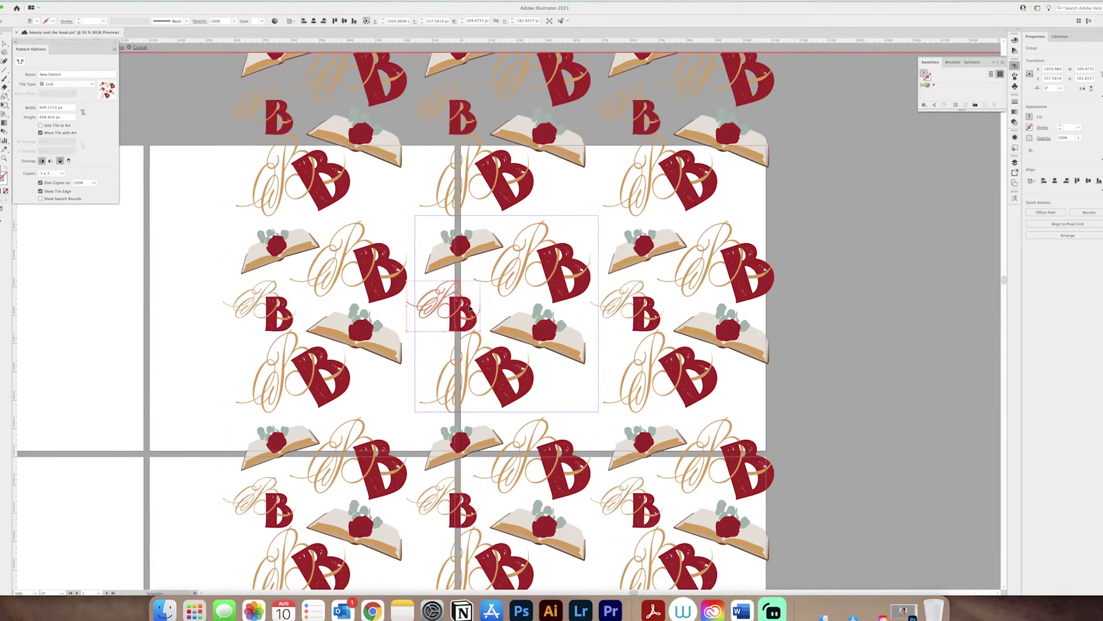
key("super+z")
key("super+z")
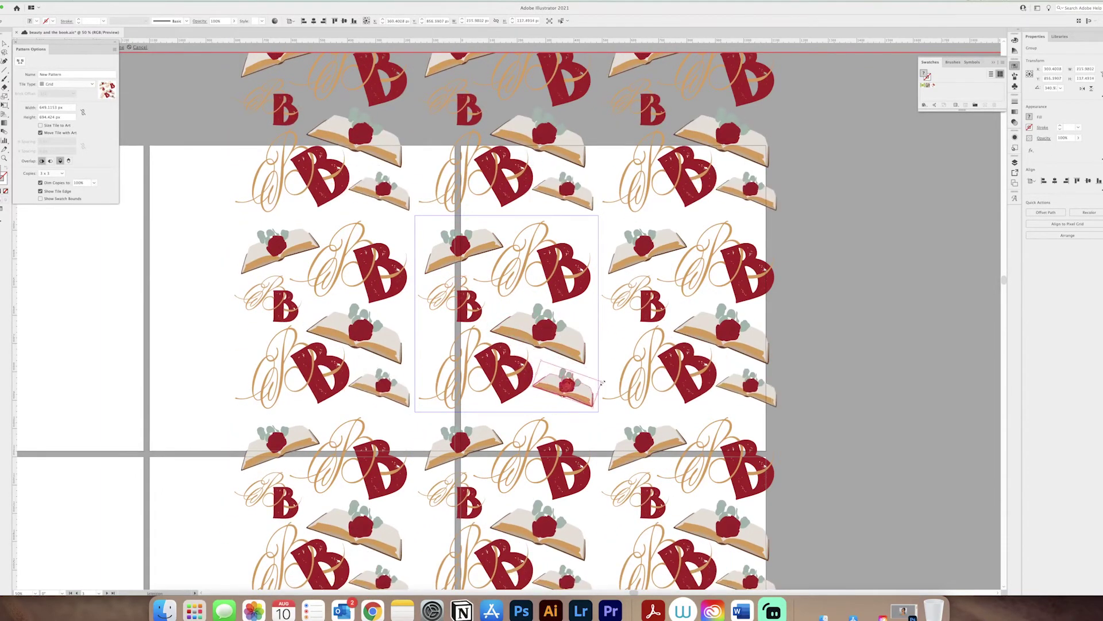
Step: Rotate the tile's upper-right monogram upright and nudge the surrounding monograms to even out the pattern spacing
left_click_drag(483, 366, 486, 367)
left_click_drag(476, 315, 475, 315)
left_click(560, 273)
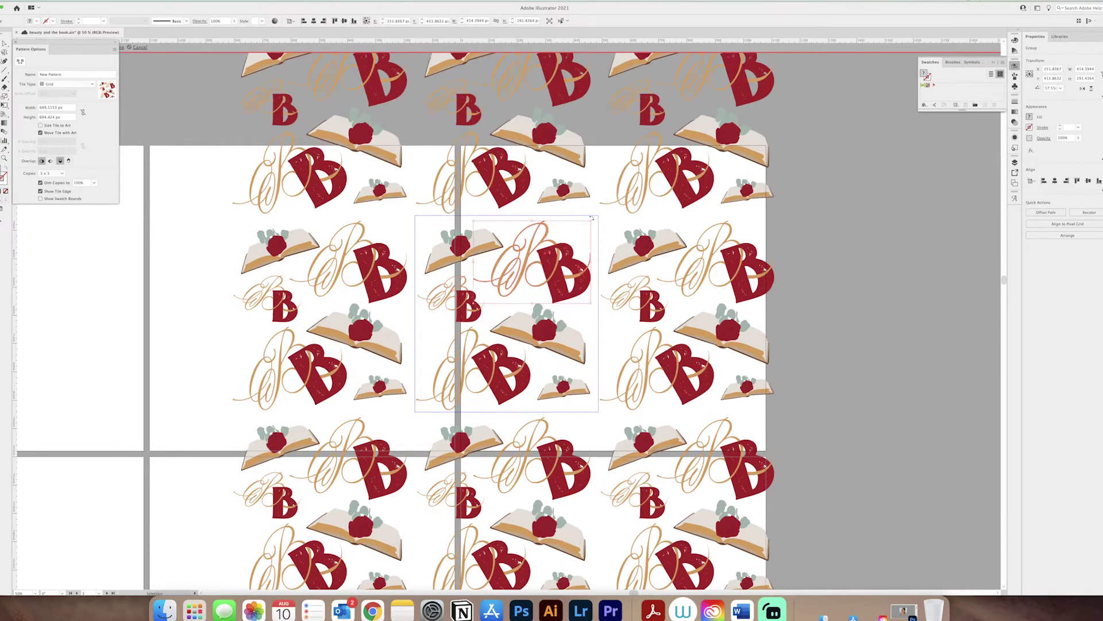
left_click_drag(592, 218, 600, 234)
left_click_drag(566, 273, 574, 273)
left_click_drag(466, 303, 465, 303)
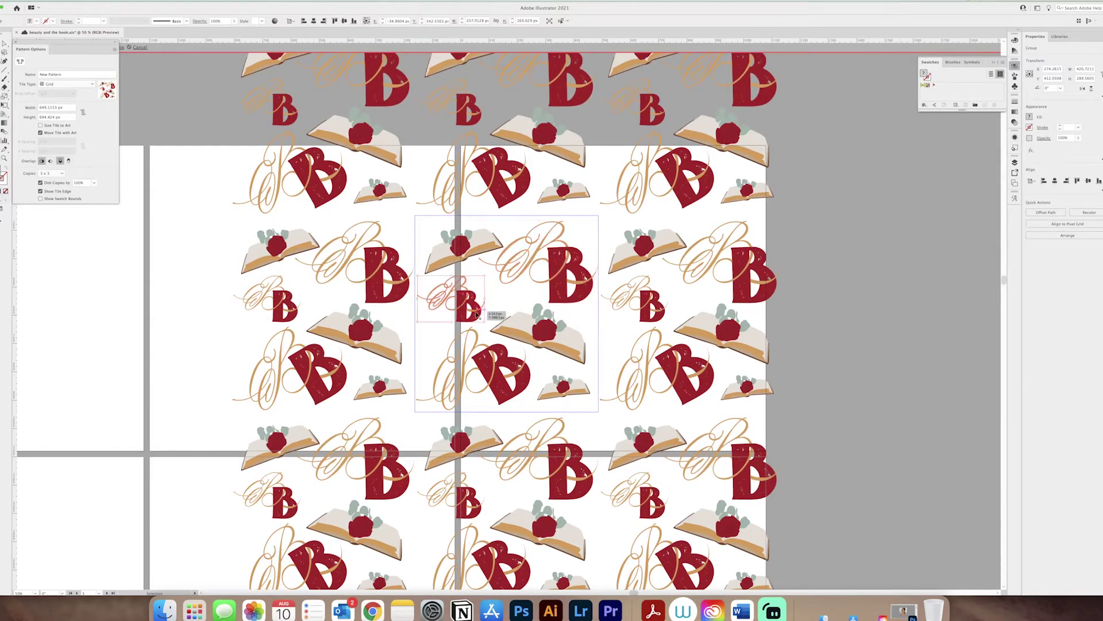
key("super+shift+a")
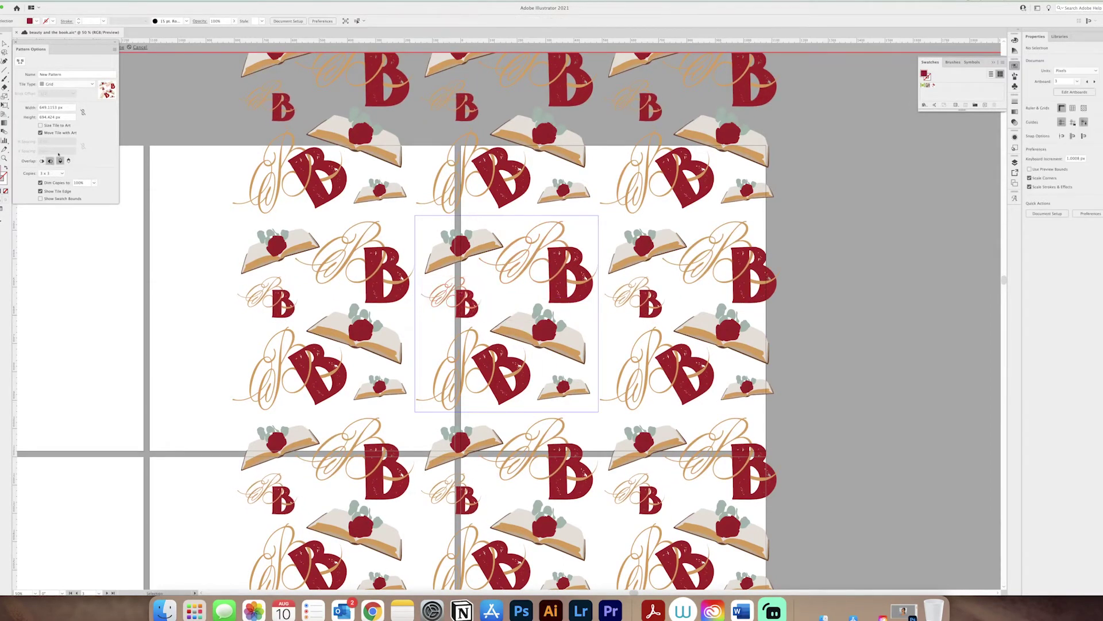
Step: Preview the pattern with 7 x 7 copies, size the tile to the art and adjust the large book's position
left_click(52, 173)
left_click(50, 193)
left_click(41, 125)
left_click_drag(531, 336, 490, 369)
left_click(529, 332)
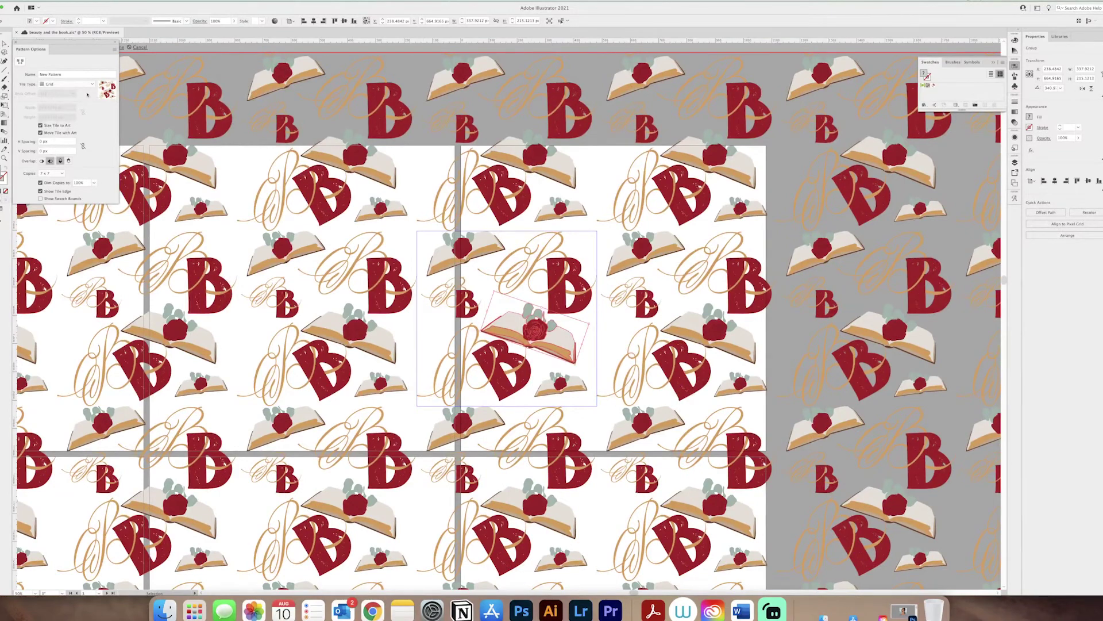
Step: Finish editing the pattern, draw a square over an empty artboard and fill it with the new pattern swatch
left_click(16, 43)
left_click(119, 47)
scroll(505, 140, "down", 10)
scroll(505, 140, "left", 3)
key("m")
left_click_drag(314, 182, 620, 486)
left_click(933, 85)
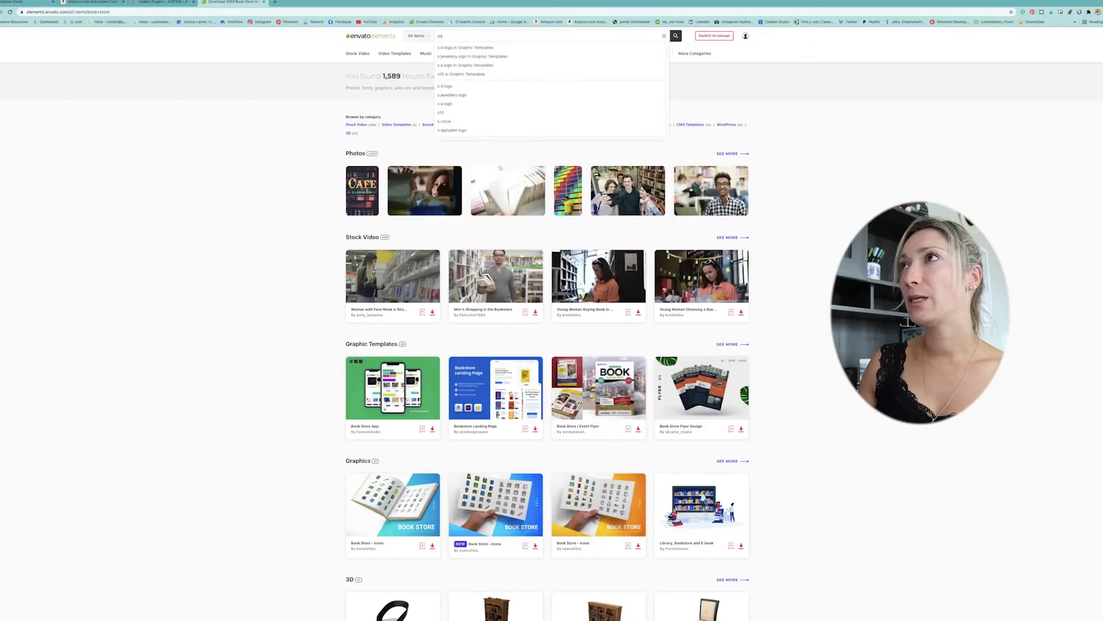
Step: Search Envato Elements for "store sign" and open the graphic templates results
key("BackSpace")
key("BackSpace")
key("BackSpace")
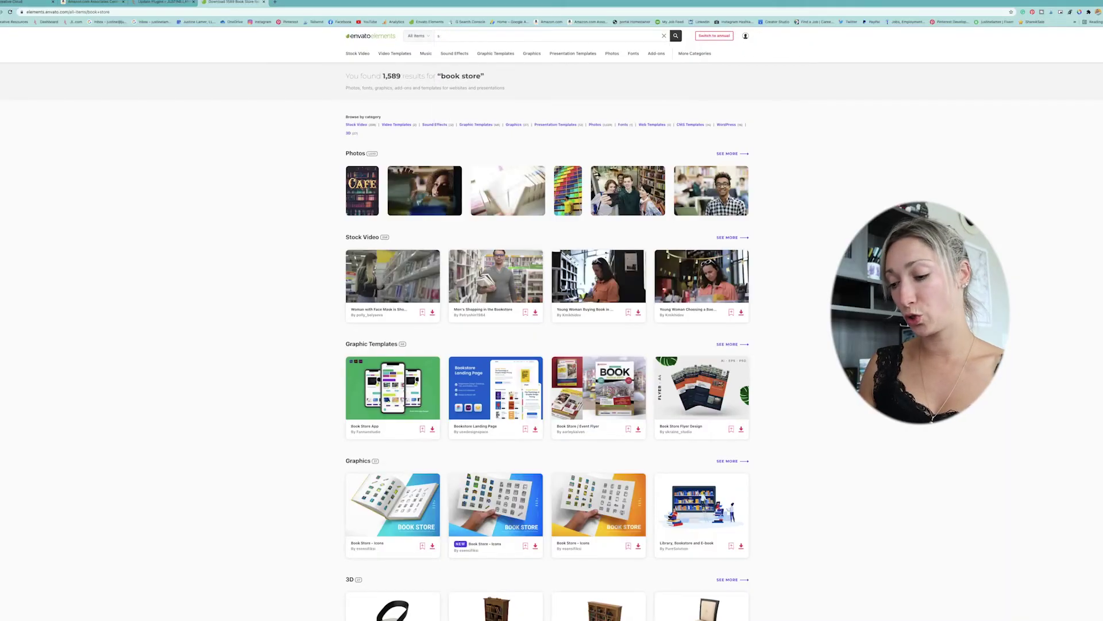
type("tore sign")
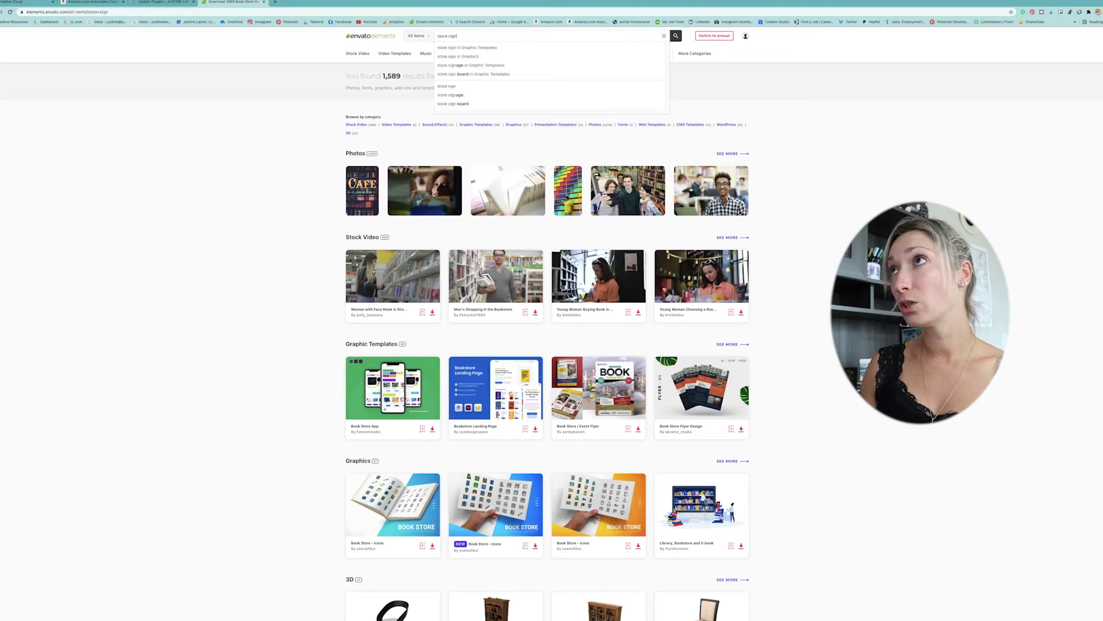
key("Return")
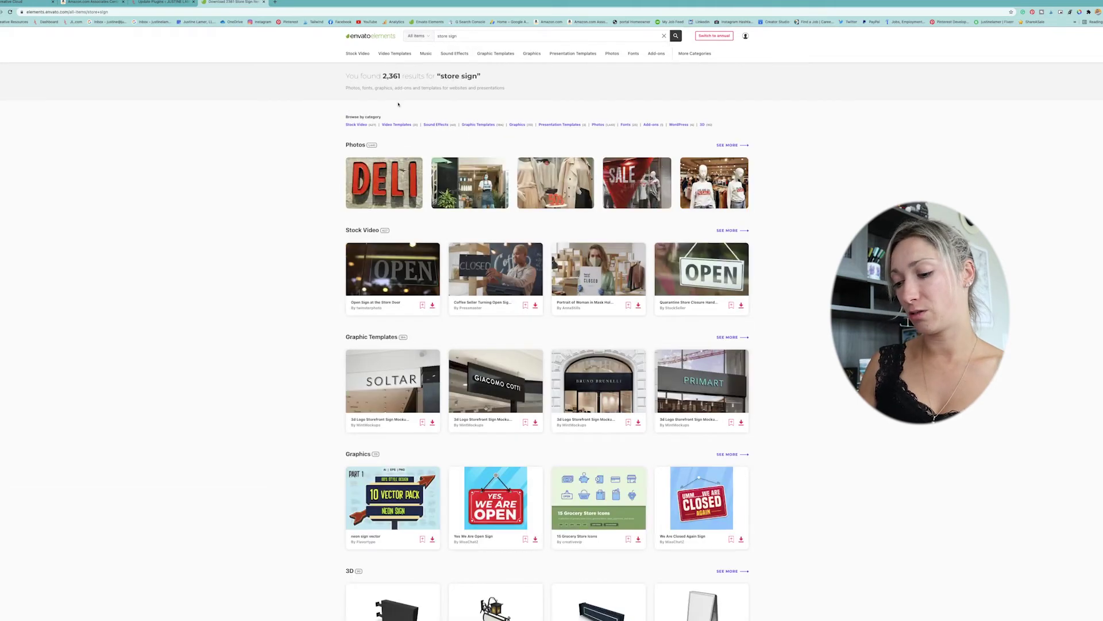
left_click(393, 337)
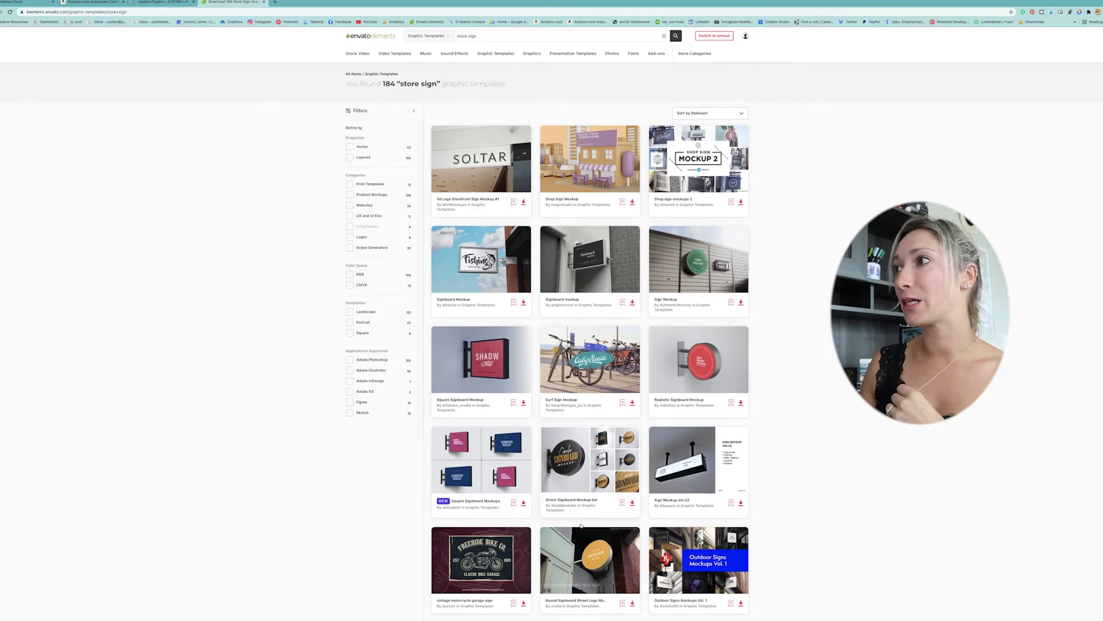
Step: Look through the store sign graphic templates for a suitable storefront mockup
scroll(625, 549, "down", 3)
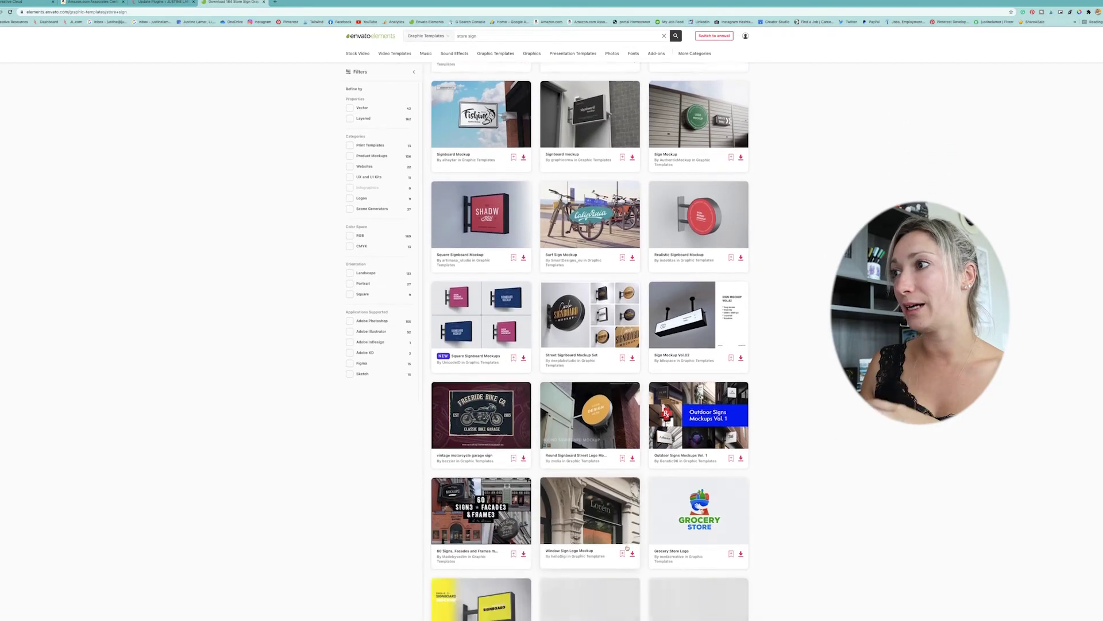
scroll(627, 547, "down", 1)
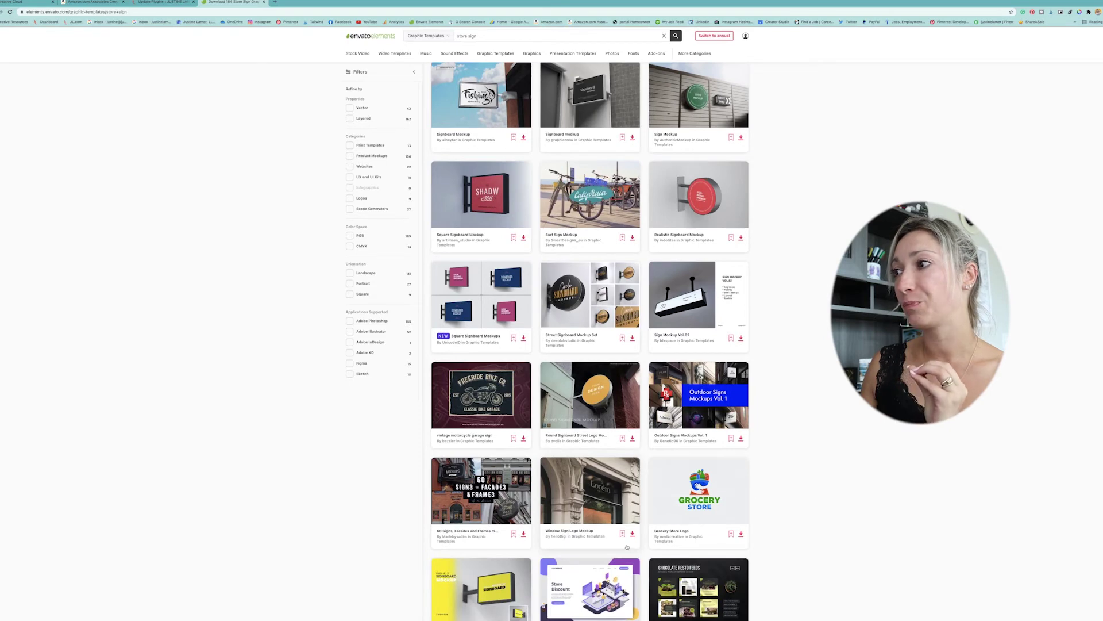
scroll(627, 547, "down", 3)
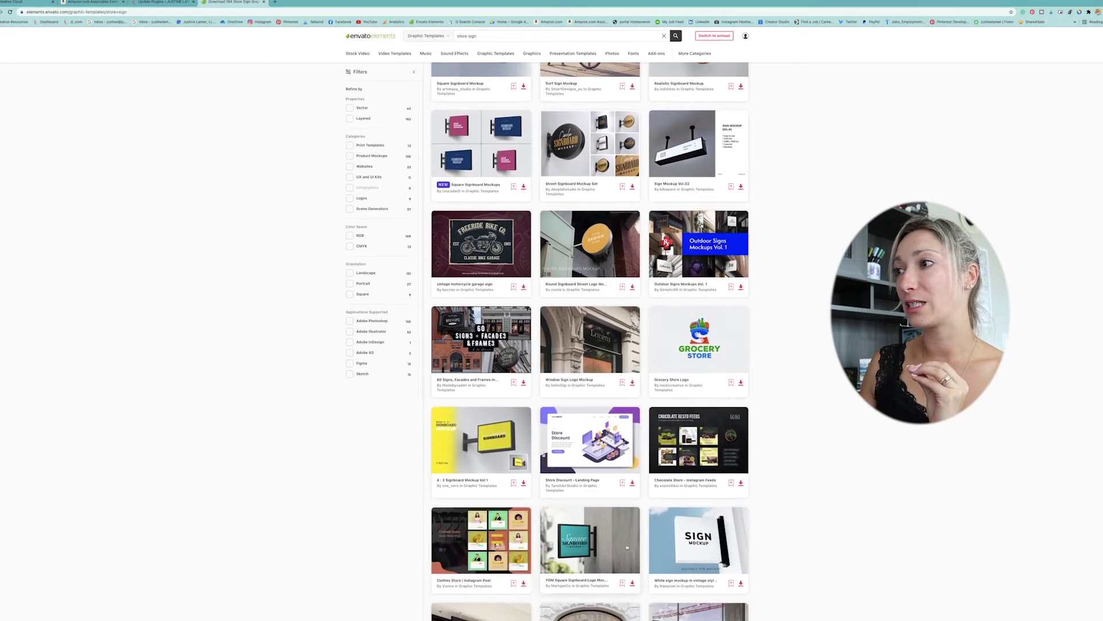
scroll(629, 547, "down", 3)
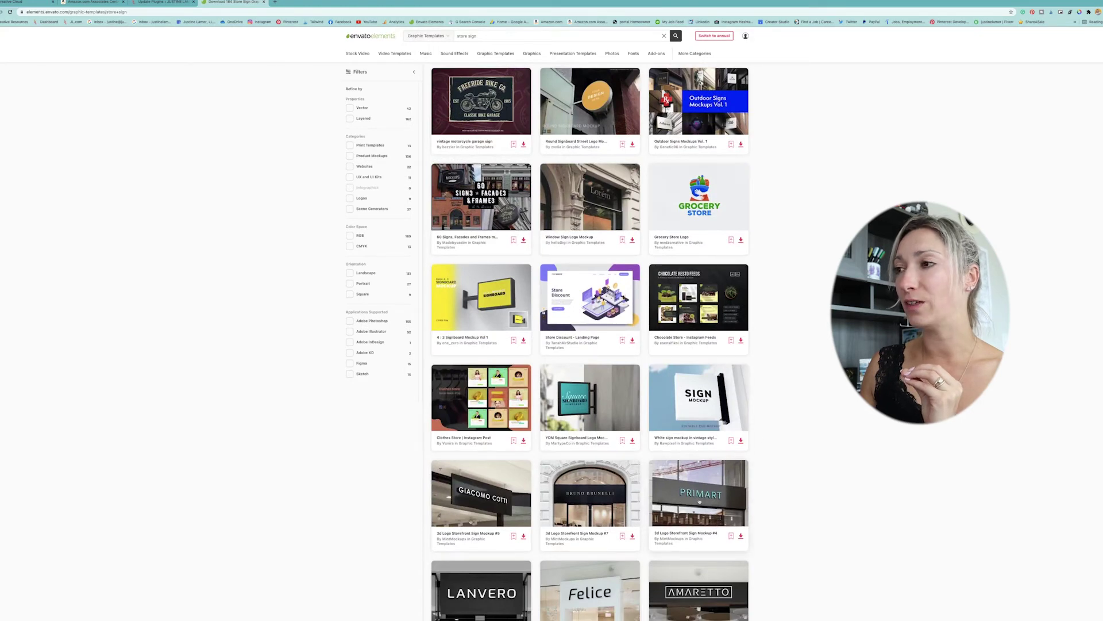
scroll(721, 502, "down", 2)
scroll(721, 502, "down", 4)
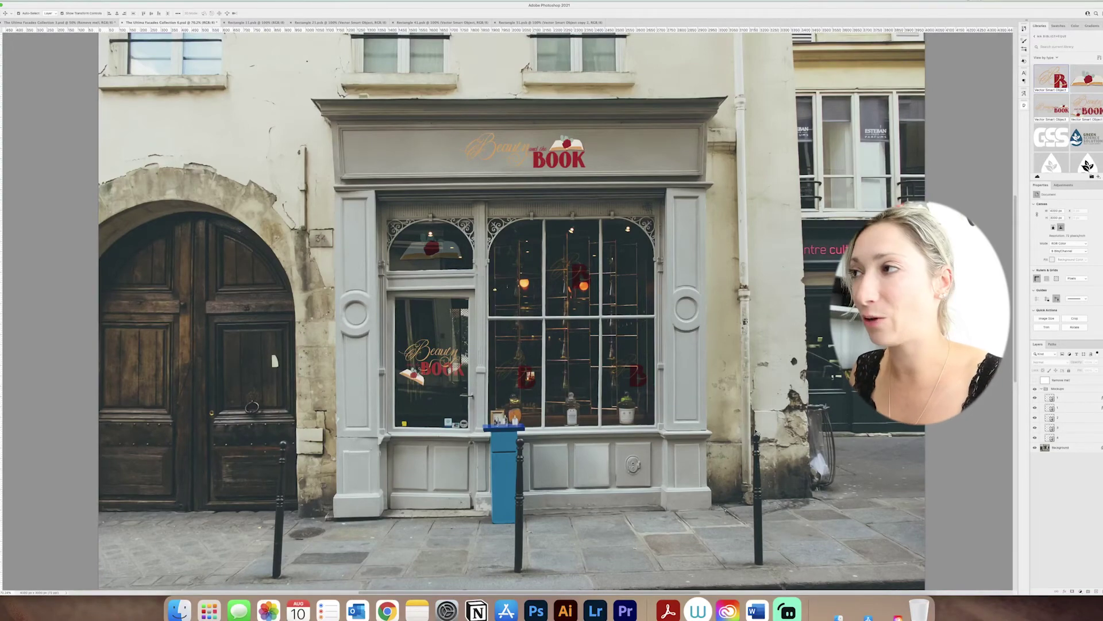
Step: Examine the branded bookshop facade mockup in Photoshop and compare it with the brand artboards in Illustrator
scroll(590, 287, "up", 2)
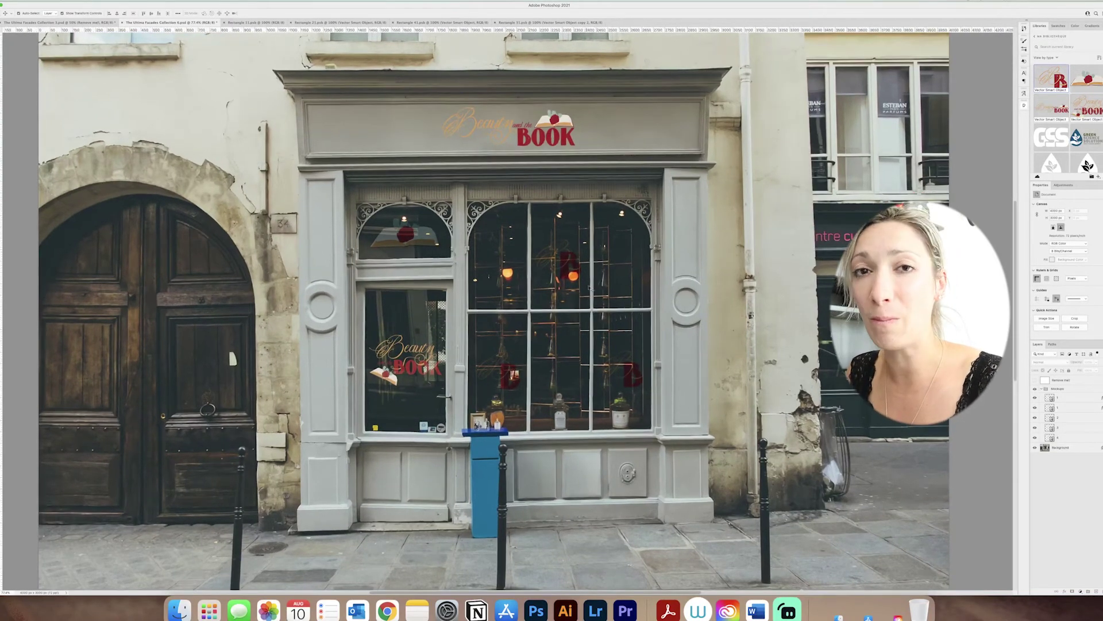
scroll(575, 374, "down", 1)
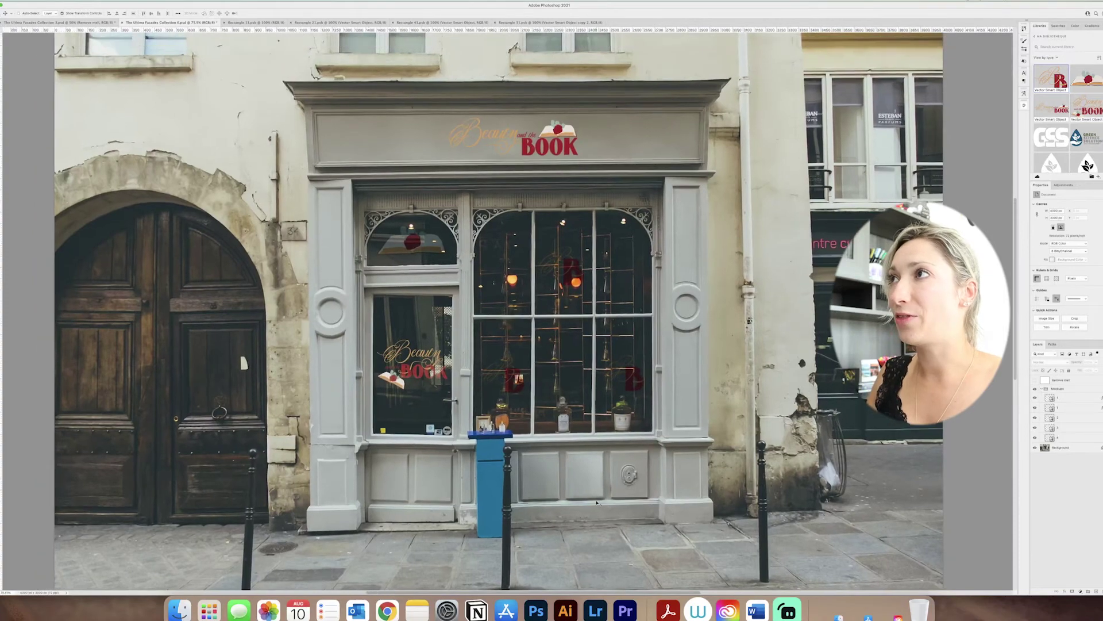
scroll(585, 292, "down", 1)
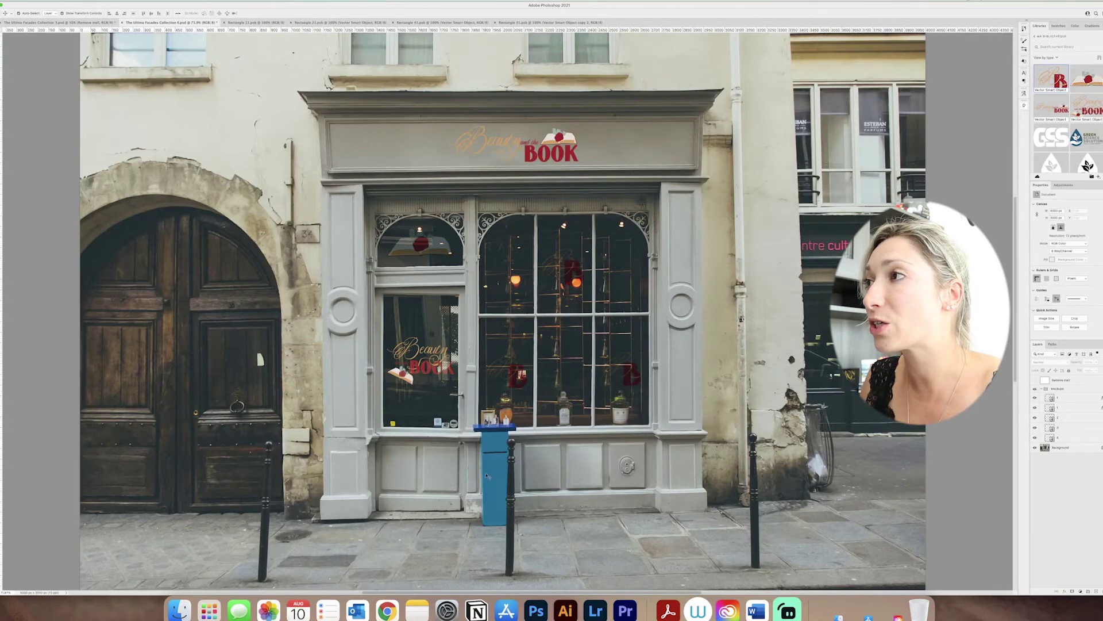
key("super+Tab")
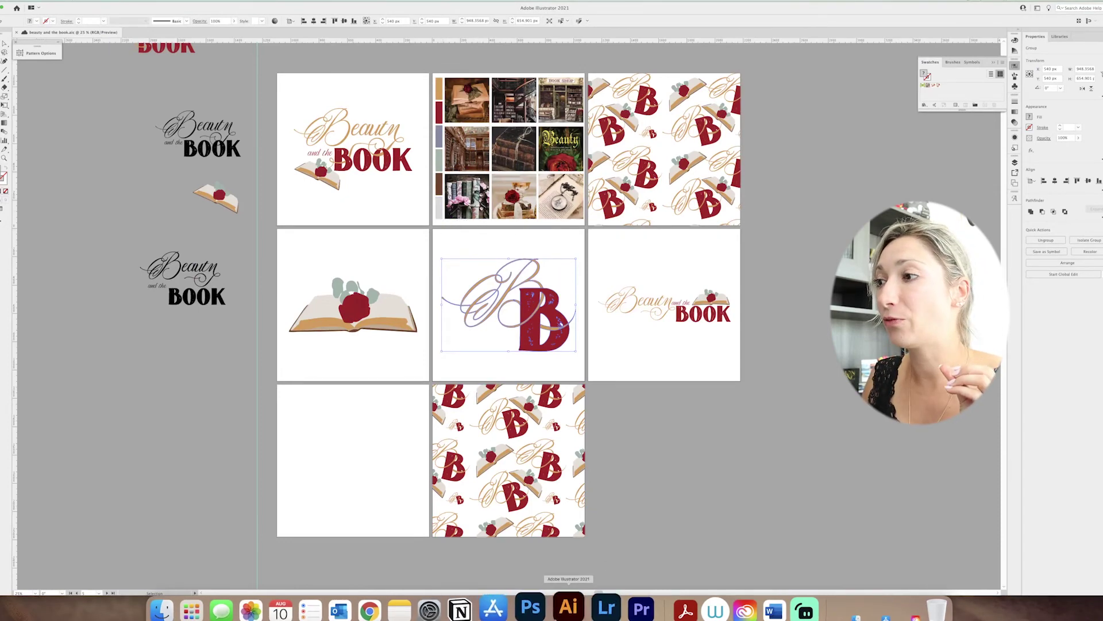
left_click(530, 612)
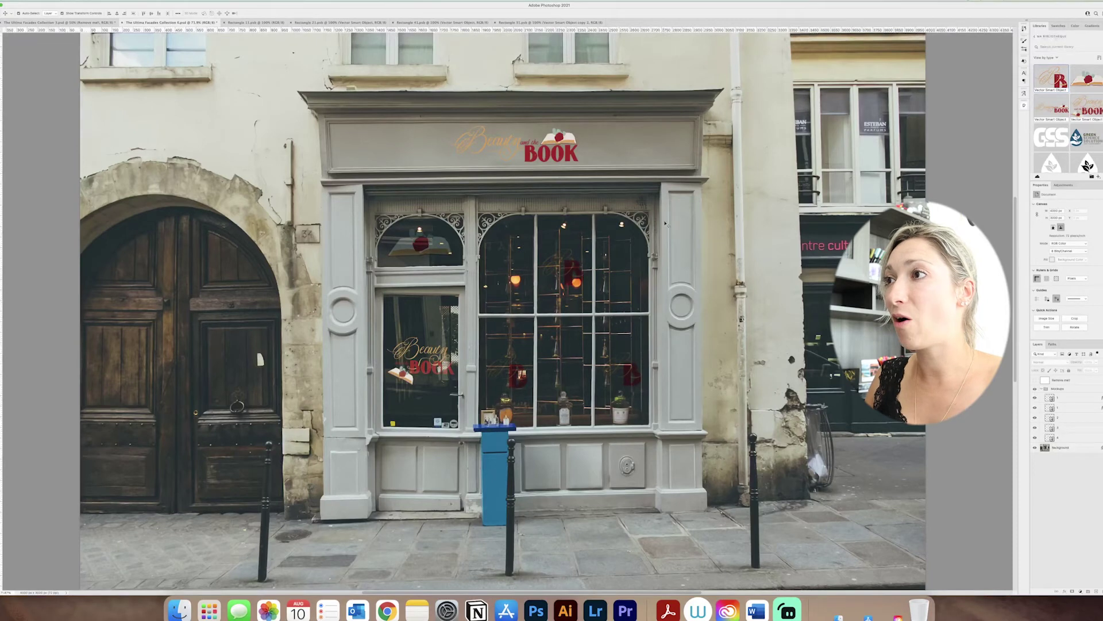